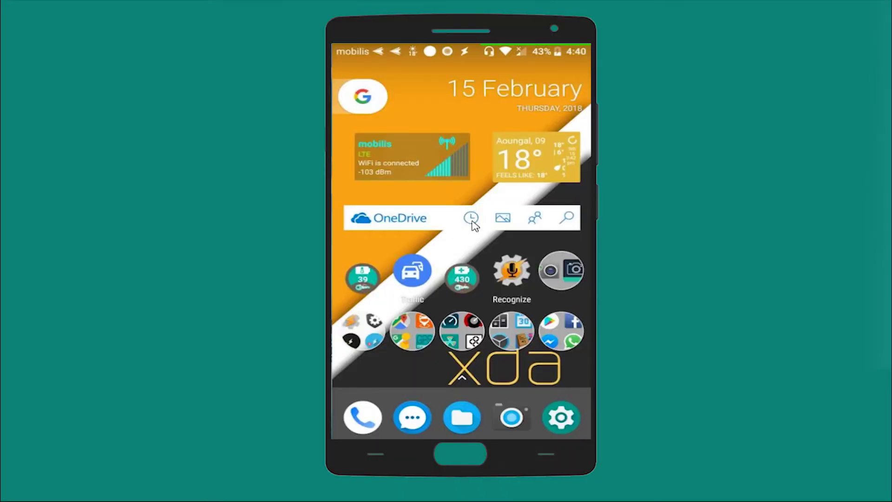
# Open the home-screen folder holding Tasker, AutoAlarm and AutoInput.
pyautogui.click(362, 326)
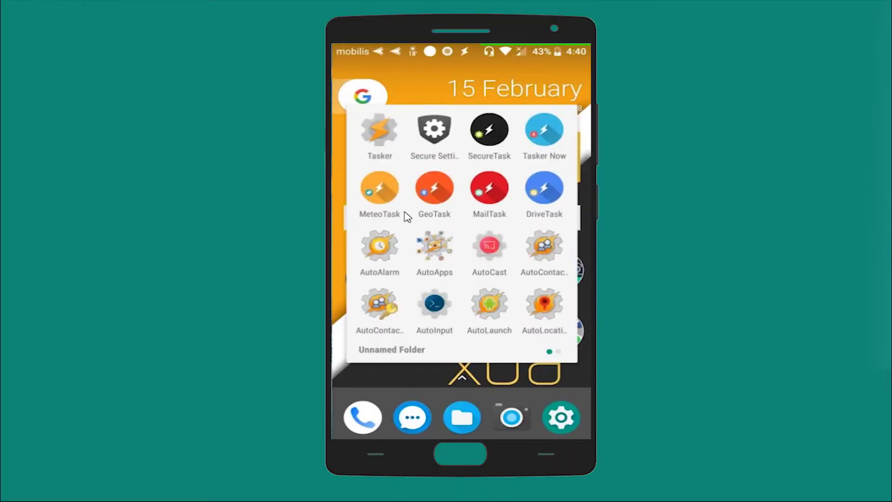
# Launch Tasker and switch off the Smart Alarm Interact and Smart Alarm profiles.
pyautogui.click(378, 124)
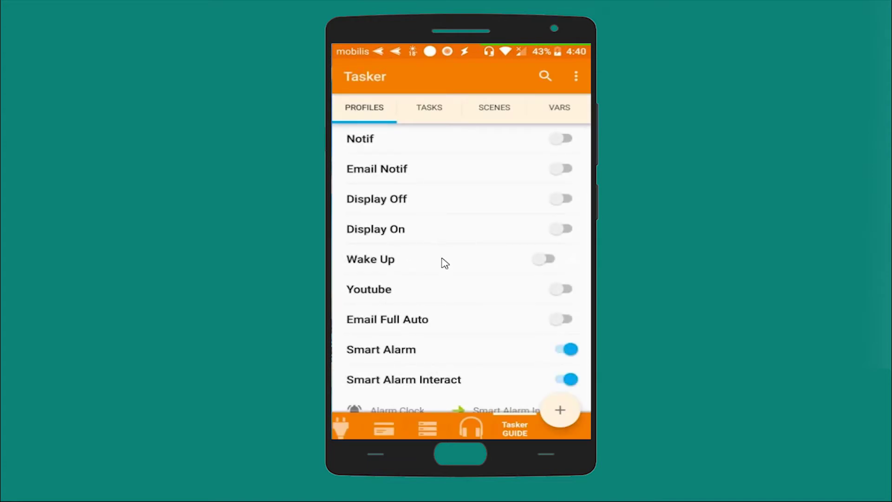
pyautogui.scroll(-1, 444, 263)
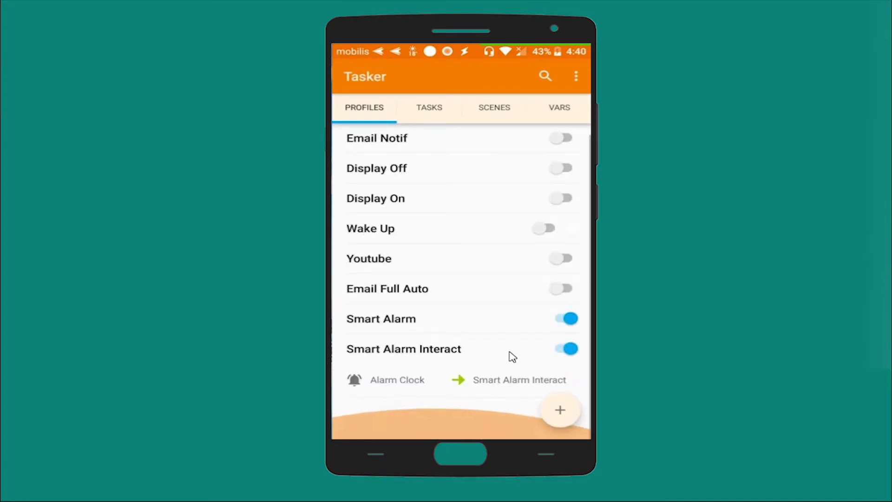
pyautogui.click(569, 349)
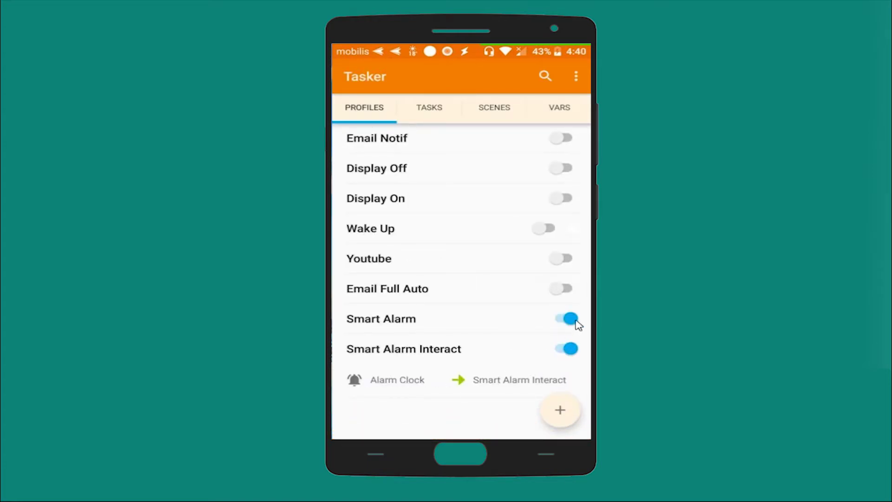
pyautogui.click(562, 320)
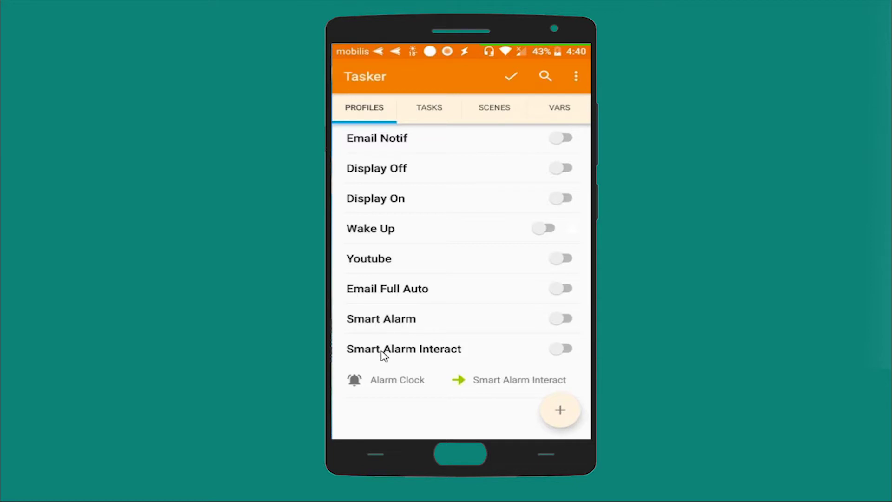
pyautogui.click(416, 353)
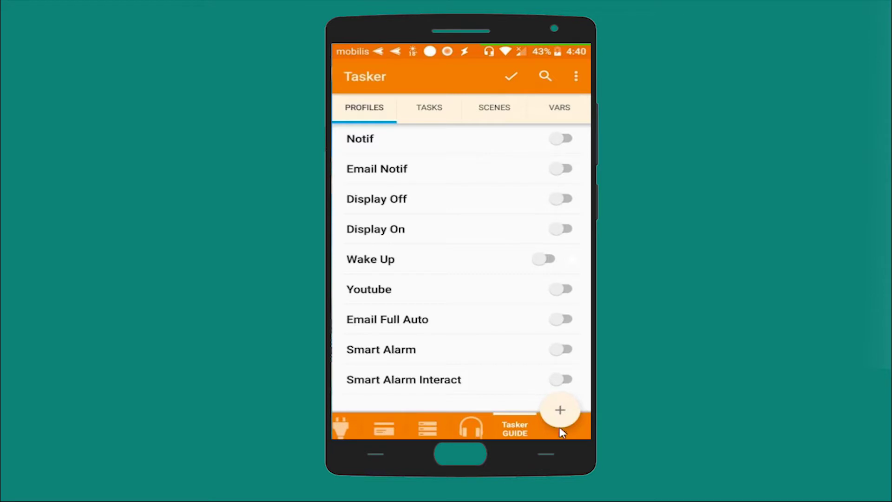
# Create a new profile named 'smart alarm intract'.
pyautogui.click(559, 411)
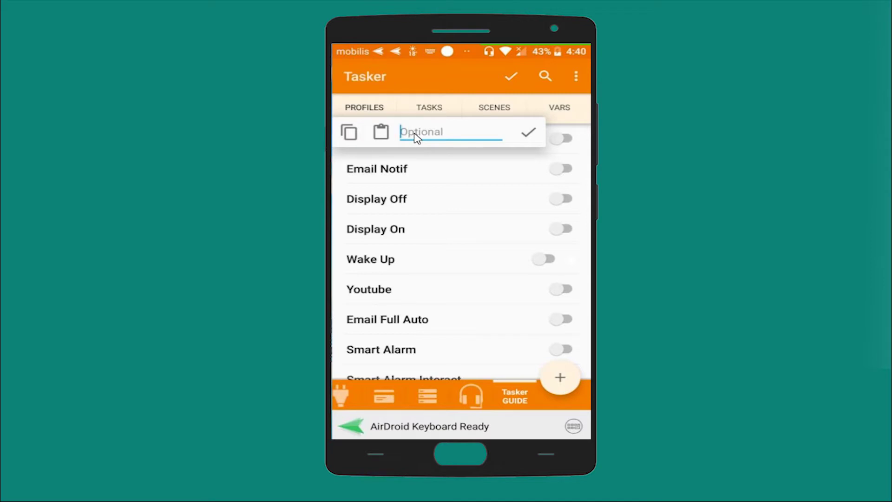
pyautogui.write('s;')
pyautogui.press('BackSpace')
pyautogui.write('smq')
pyautogui.press('BackSpace')
pyautogui.write('art ')
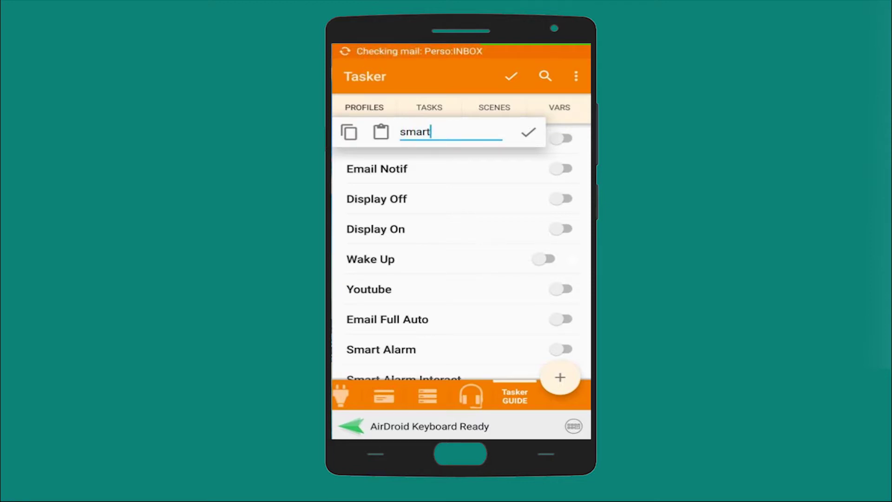
pyautogui.write('alarm')
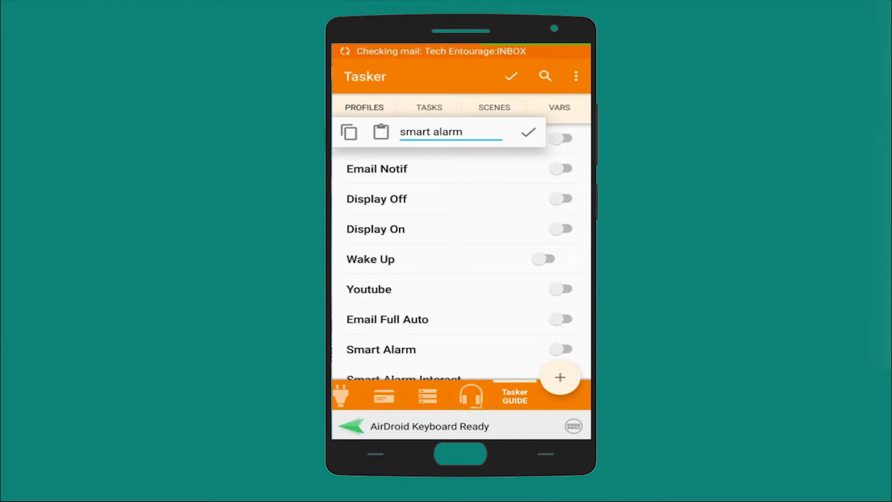
pyautogui.write(' intract')
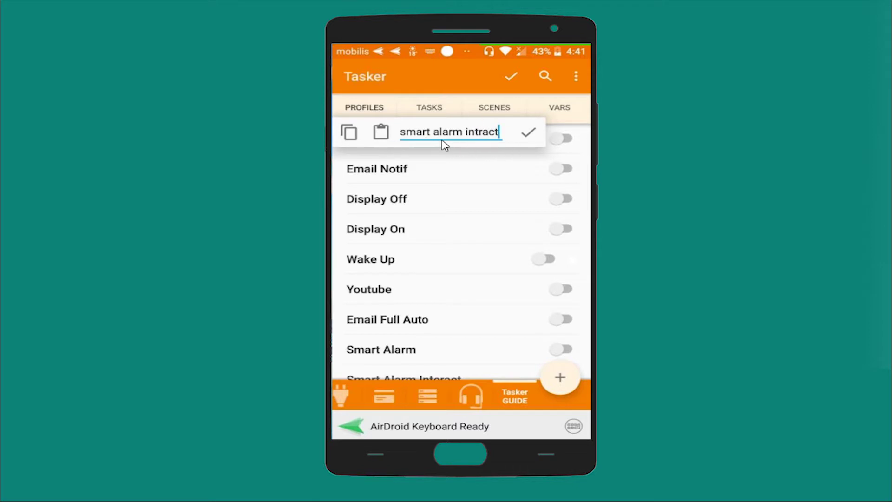
pyautogui.click(525, 139)
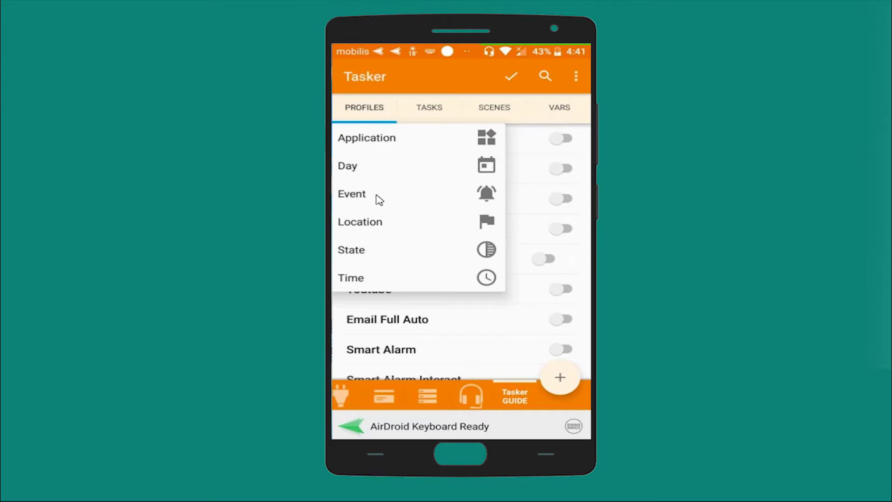
# Filter events for 'alarm' and pick Alarm Clock as the profile's trigger event.
pyautogui.click(377, 197)
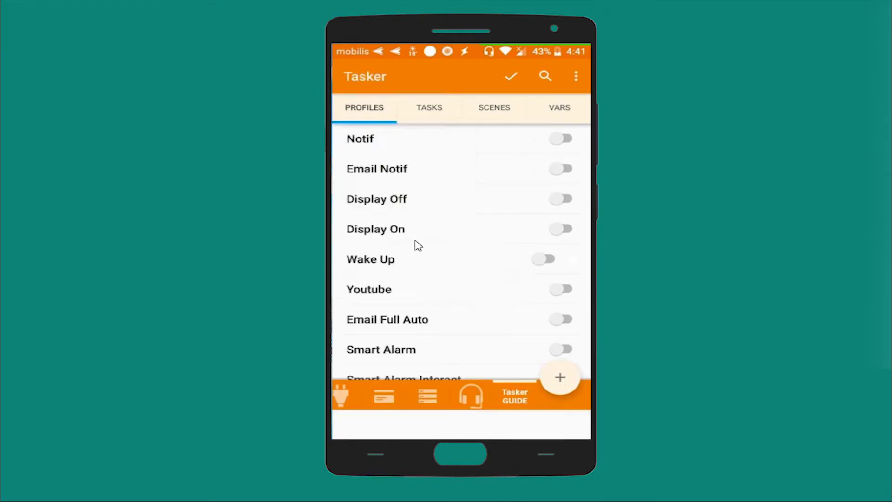
pyautogui.scroll(-3, 442, 324)
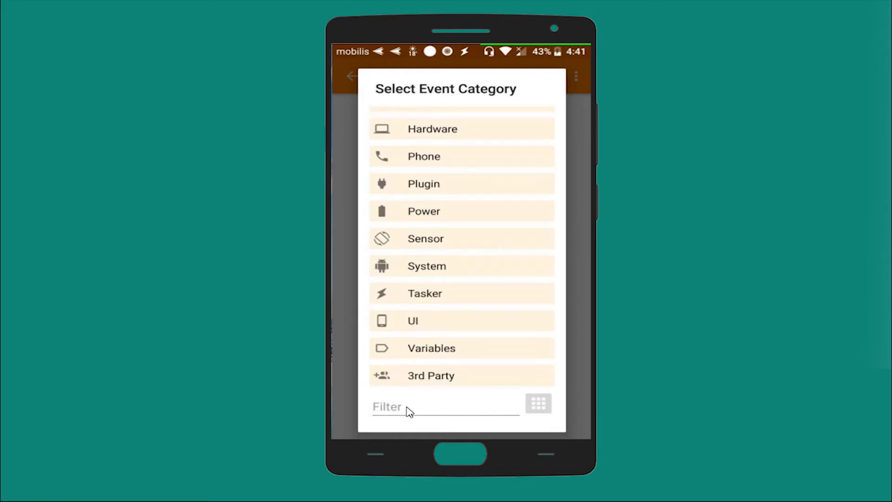
pyautogui.click(409, 411)
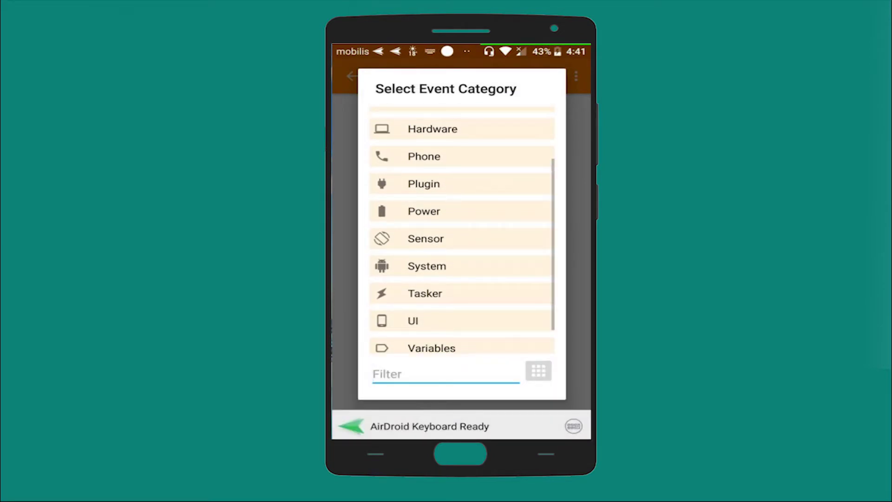
pyautogui.write('alar')
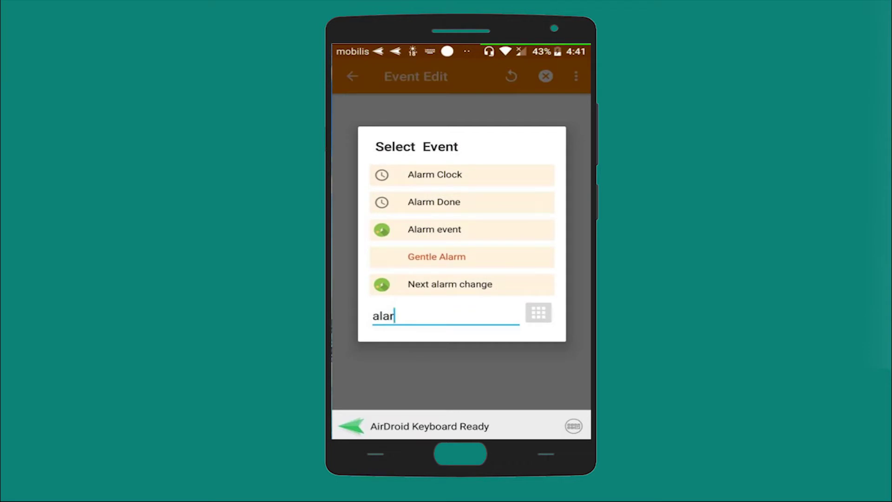
pyautogui.write('m')
pyautogui.click(445, 176)
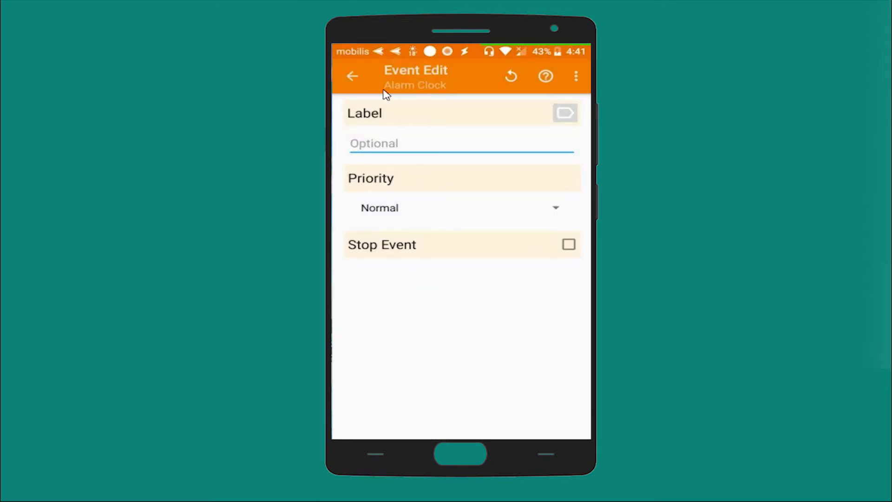
# Link a new task named 'smart alarm intract' to the Alarm Clock profile.
pyautogui.click(352, 76)
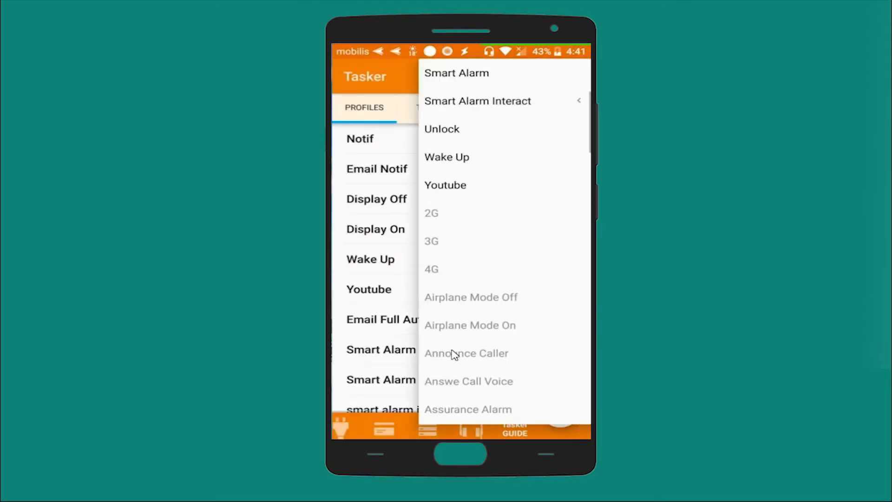
pyautogui.scroll(5, 494, 223)
pyautogui.click(481, 76)
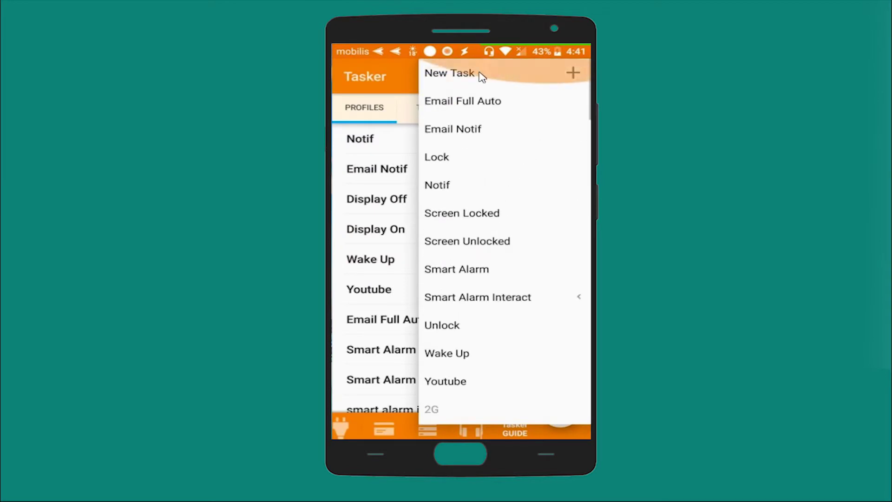
pyautogui.click(474, 79)
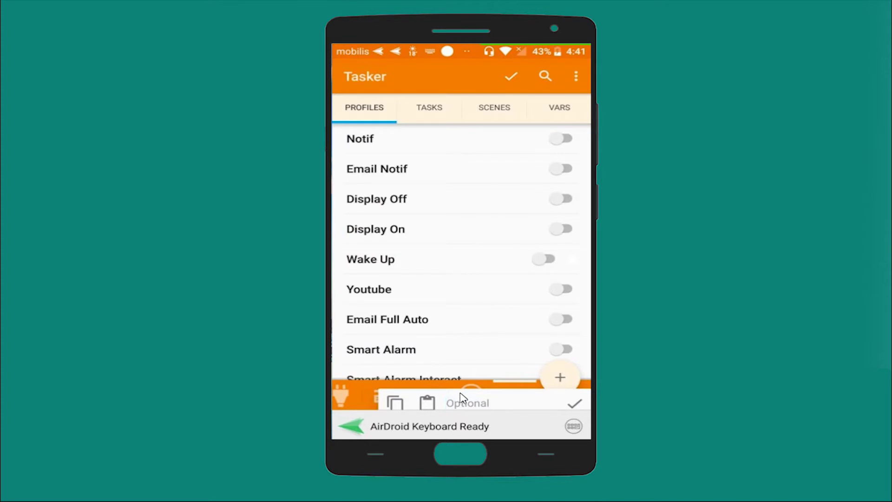
pyautogui.write('smart alarm intract')
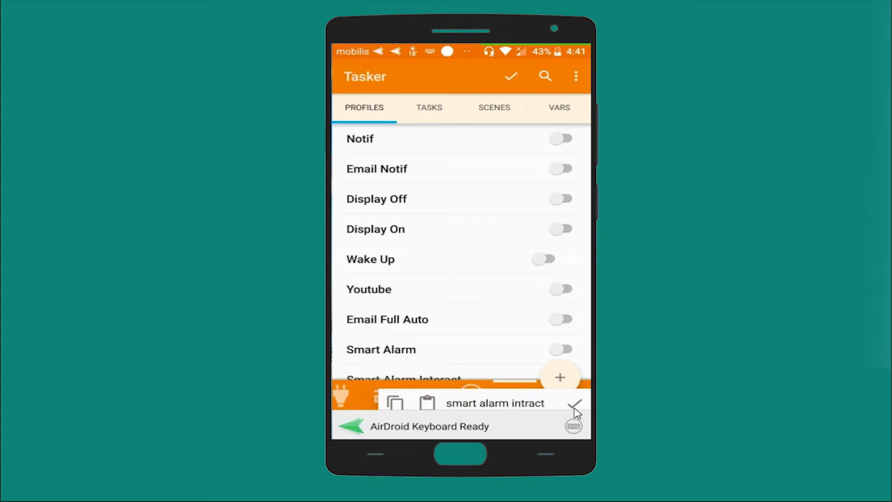
pyautogui.click(574, 404)
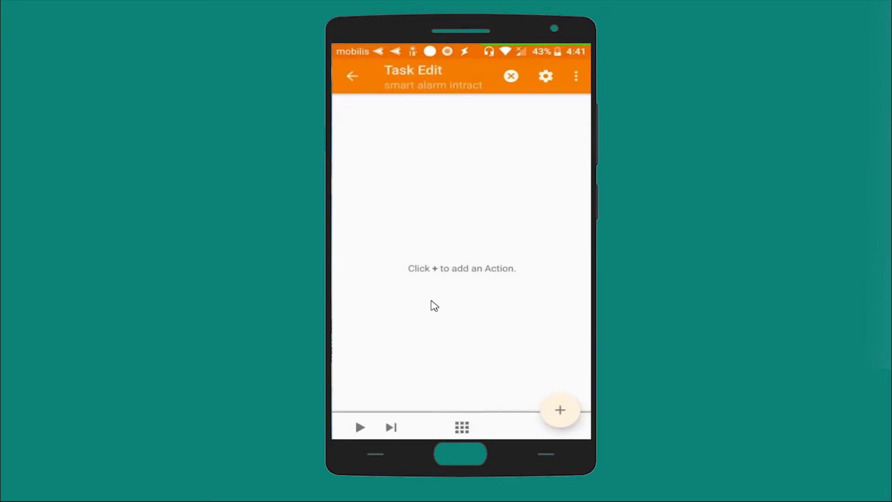
# Add a Task > Wait action of 10 seconds as the task's first step.
pyautogui.click(568, 415)
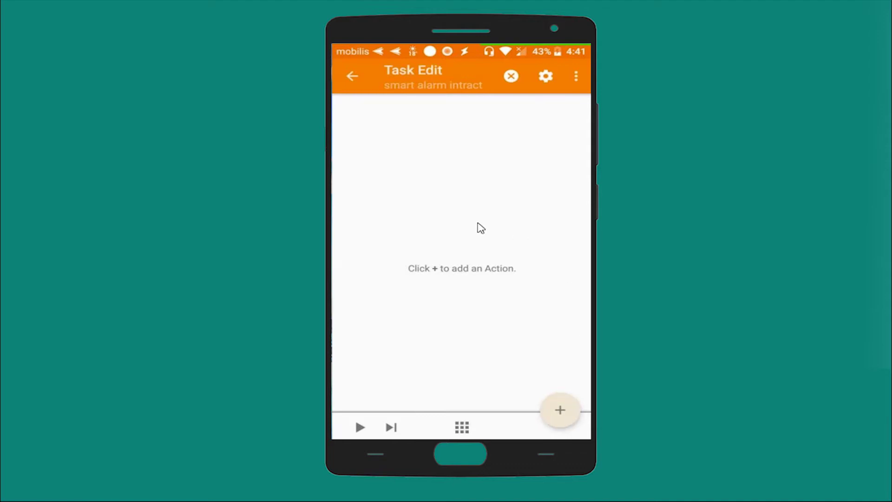
pyautogui.scroll(-5, 437, 260)
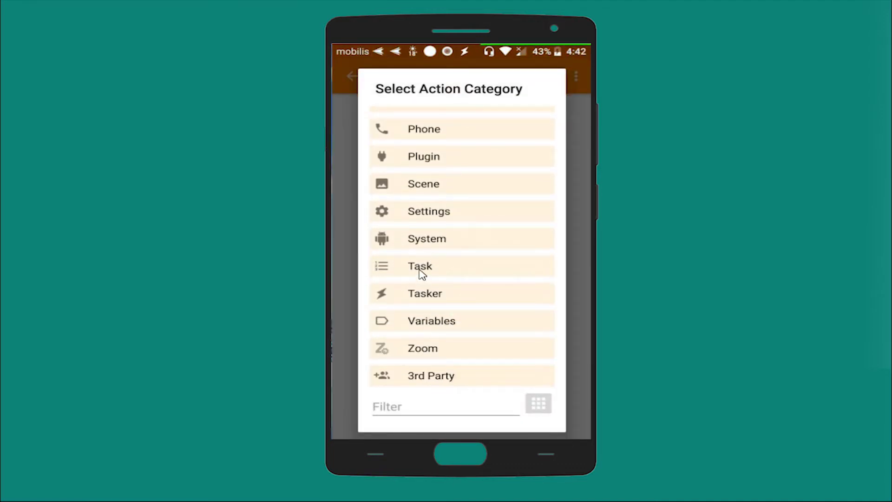
pyautogui.click(421, 268)
pyautogui.scroll(-3, 445, 353)
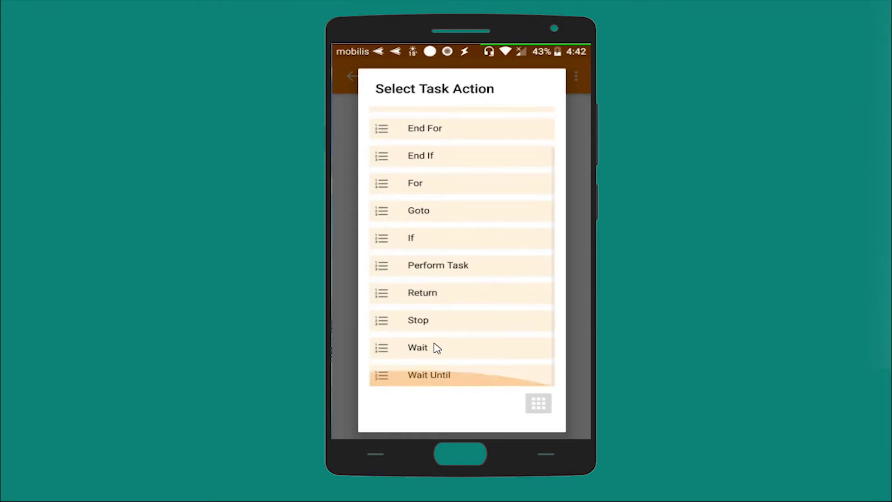
pyautogui.click(437, 349)
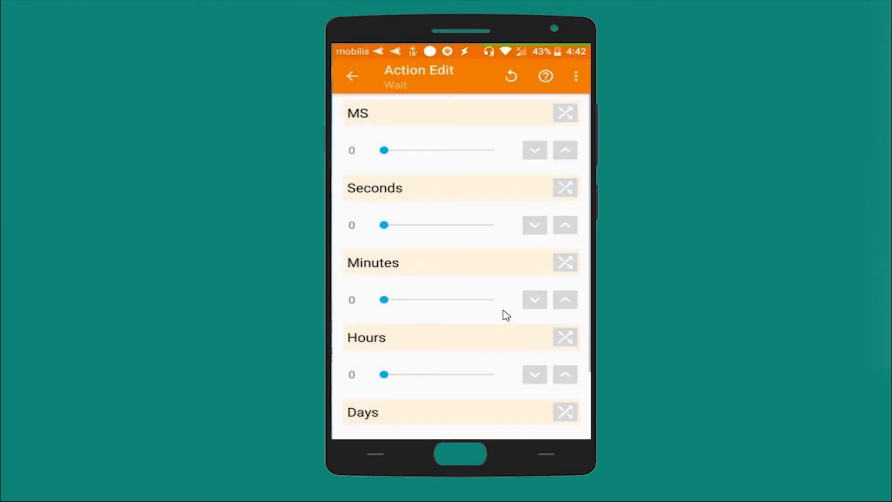
pyautogui.click(564, 225)
pyautogui.click(564, 225)
pyautogui.click(565, 225)
pyautogui.click(565, 225)
pyautogui.click(565, 225)
pyautogui.click(565, 225)
pyautogui.click(565, 225)
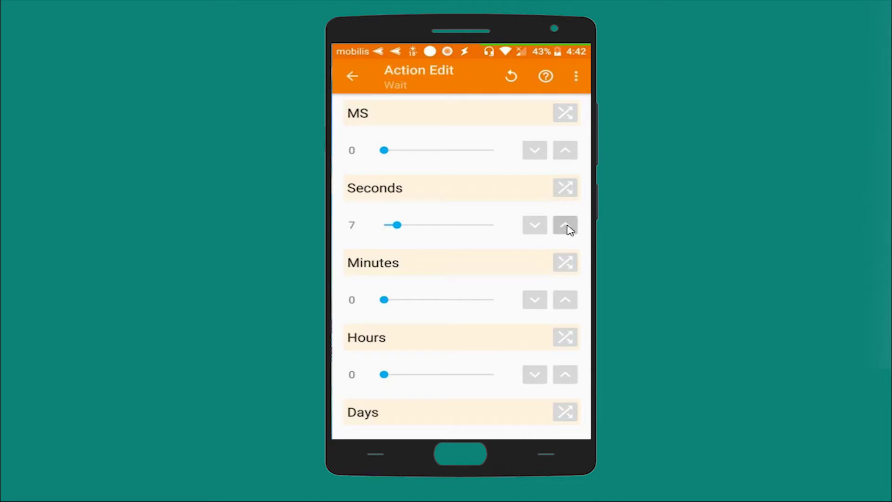
pyautogui.click(565, 226)
pyautogui.click(565, 225)
pyautogui.click(565, 225)
pyautogui.click(352, 84)
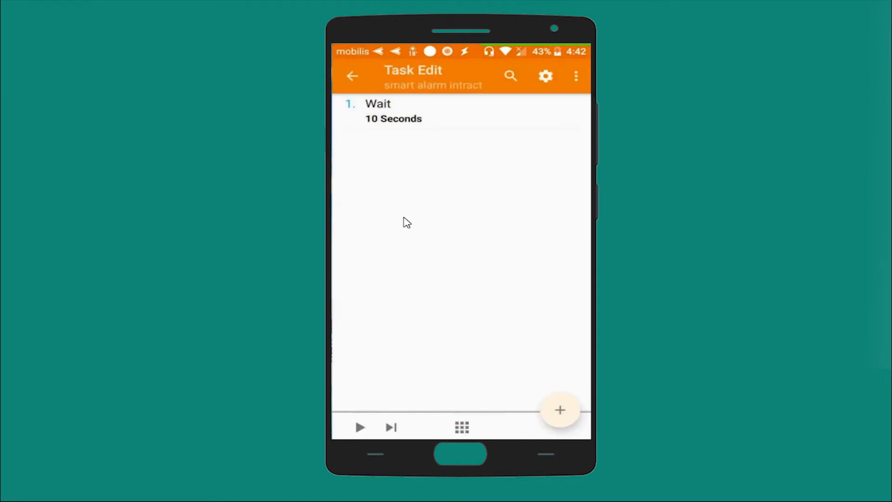
pyautogui.click(561, 410)
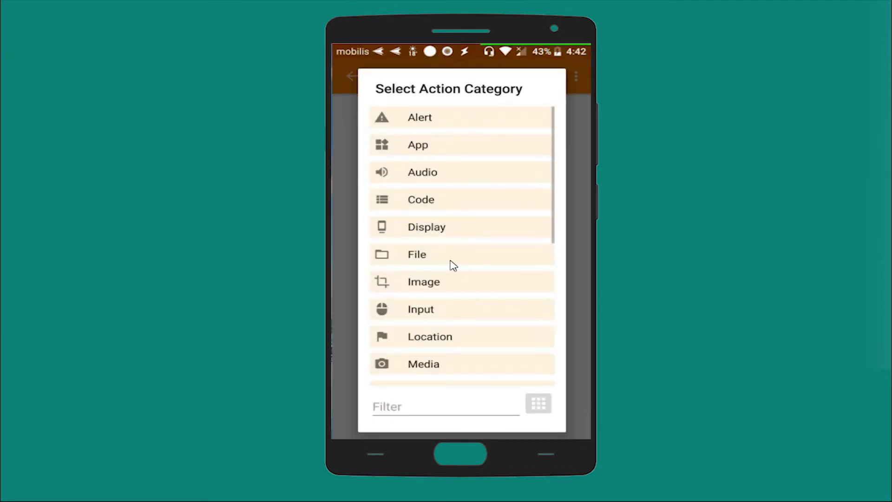
# Add an AutoInput Global Action step configured with Action set to Home.
pyautogui.scroll(-5, 453, 265)
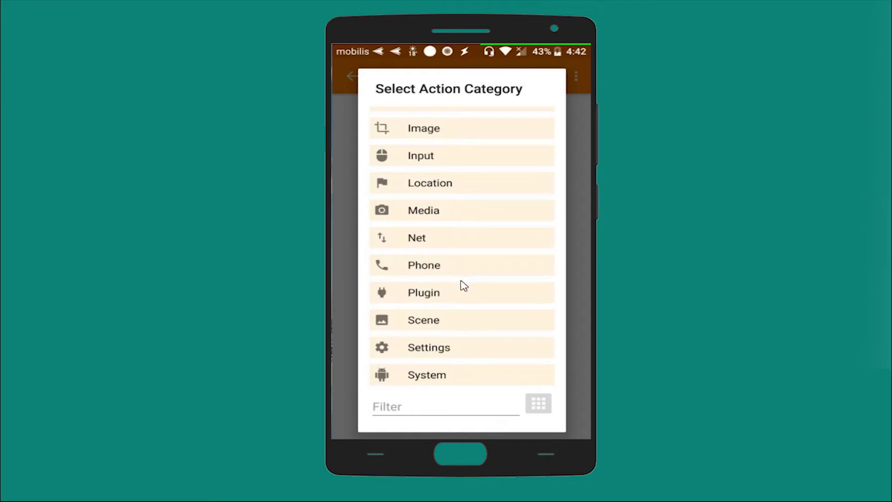
pyautogui.click(429, 295)
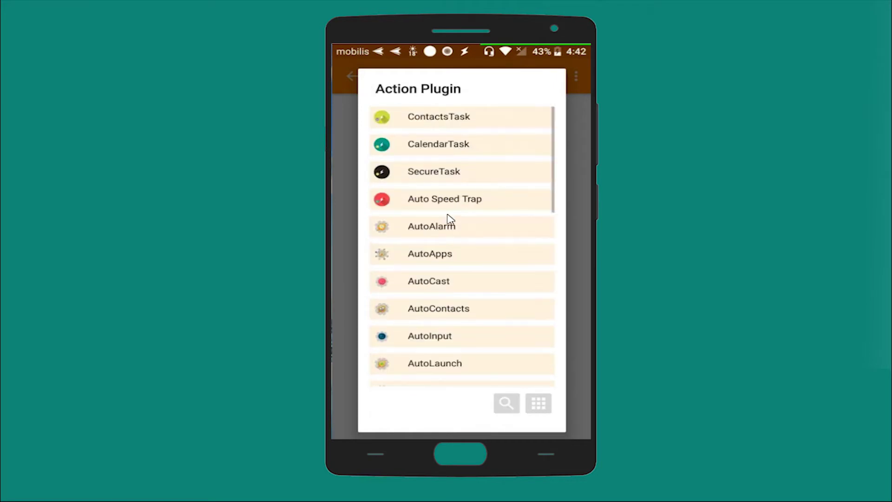
pyautogui.scroll(-1, 442, 311)
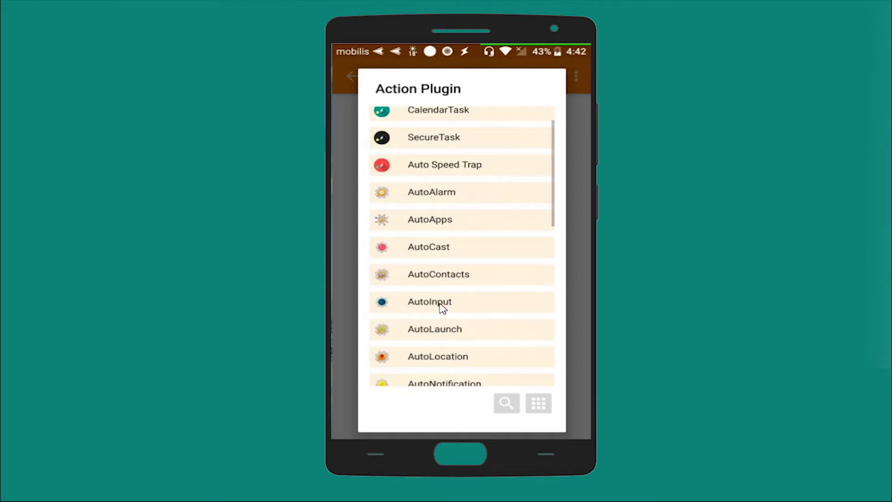
pyautogui.click(441, 309)
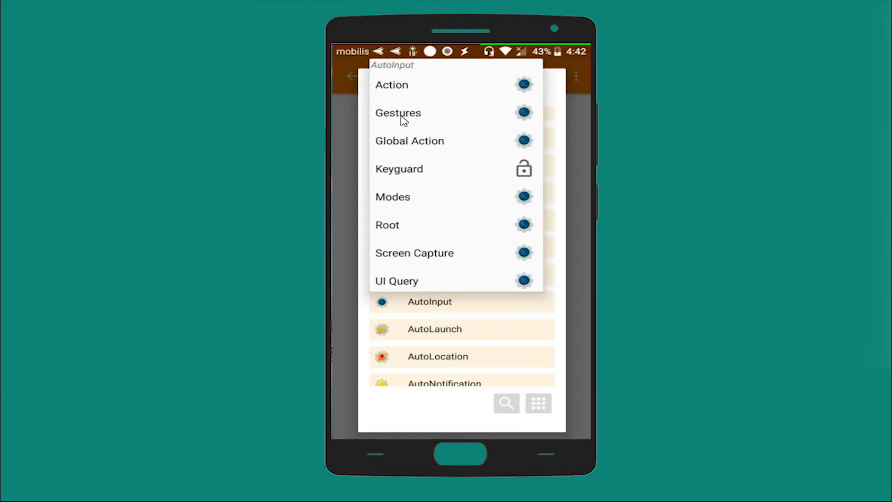
pyautogui.click(421, 149)
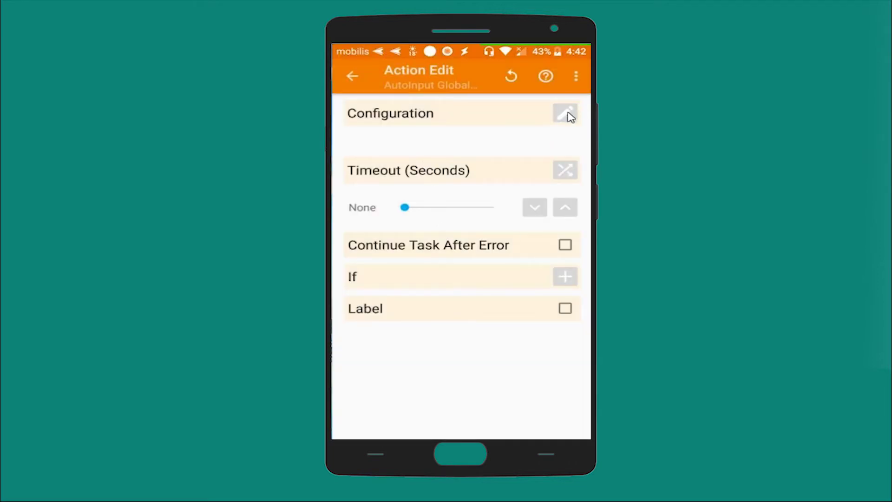
pyautogui.click(570, 115)
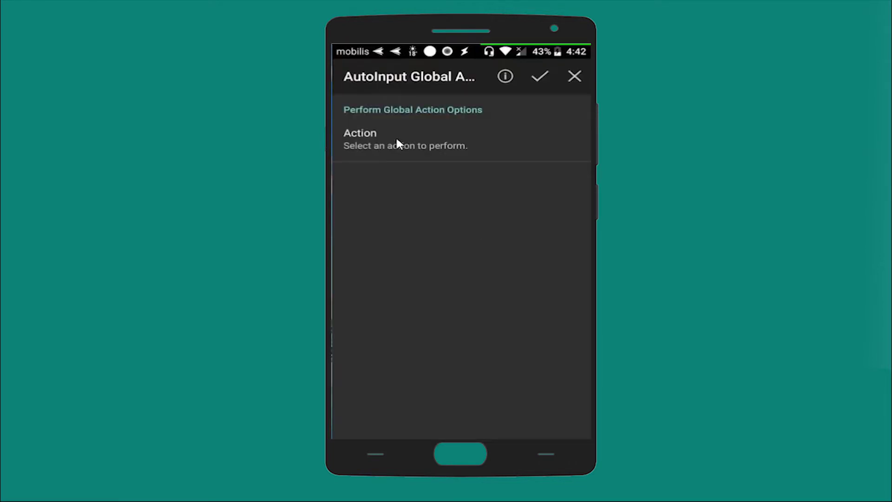
pyautogui.click(405, 139)
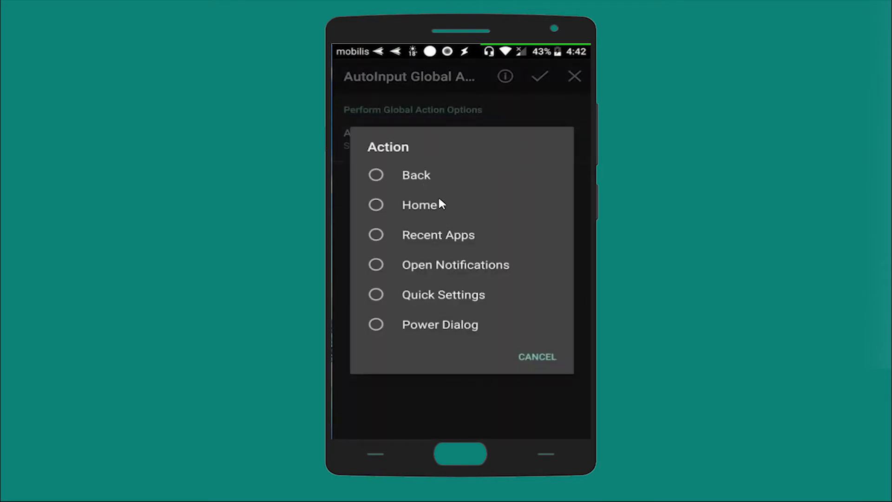
pyautogui.click(423, 208)
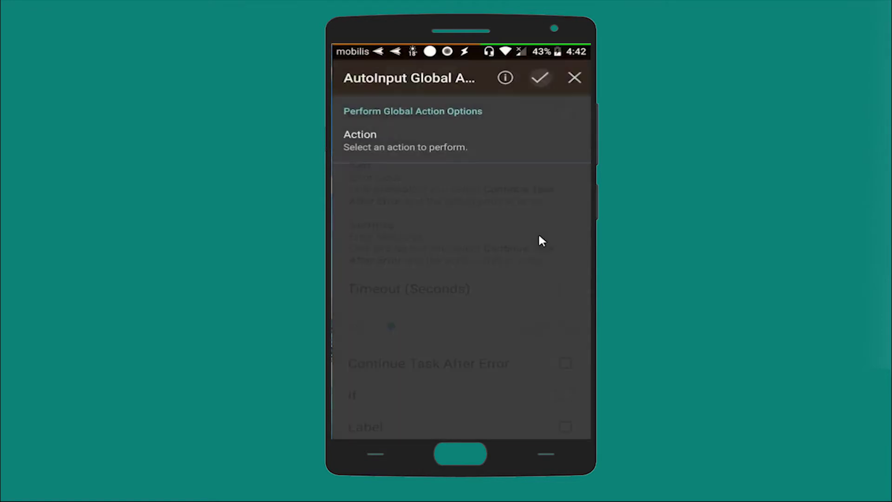
pyautogui.click(353, 77)
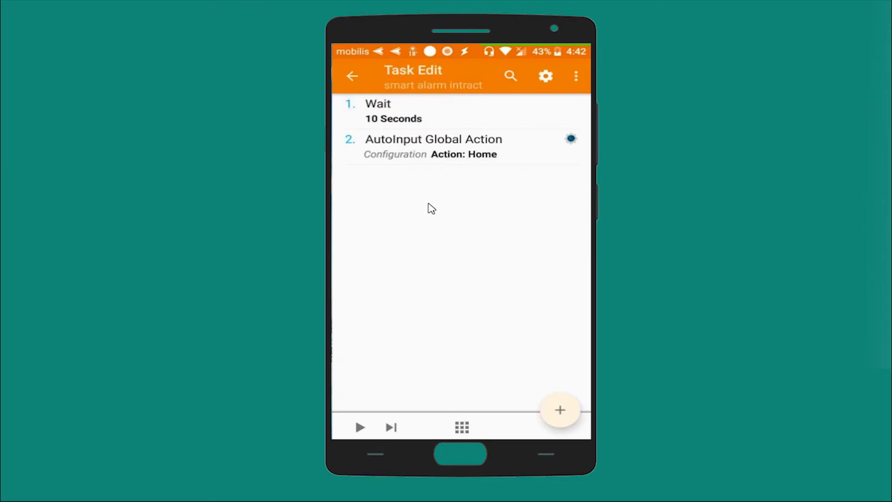
# Start a new AutoInput plugin step, opening Global Action and leaving its configuration unchanged.
pyautogui.click(563, 411)
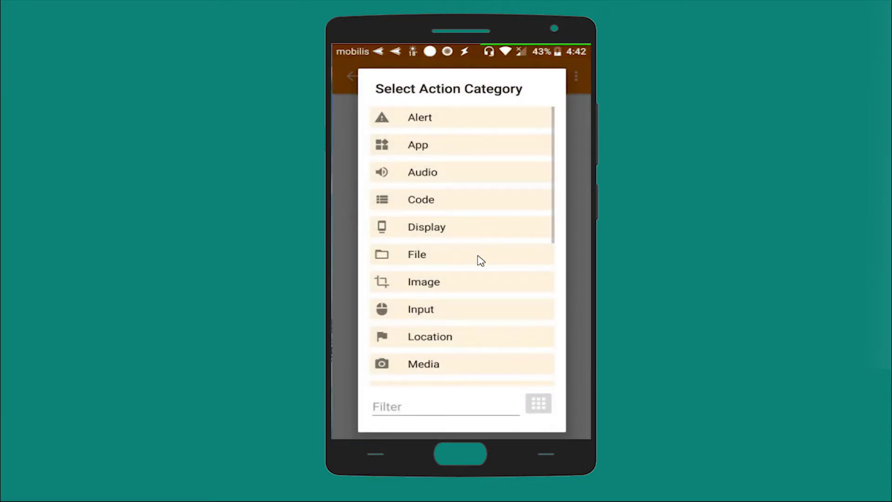
pyautogui.scroll(-5, 479, 259)
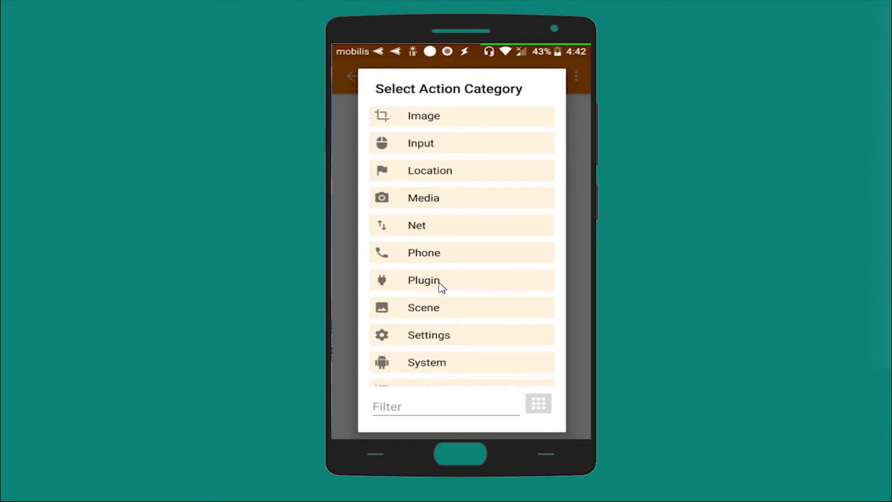
pyautogui.click(440, 283)
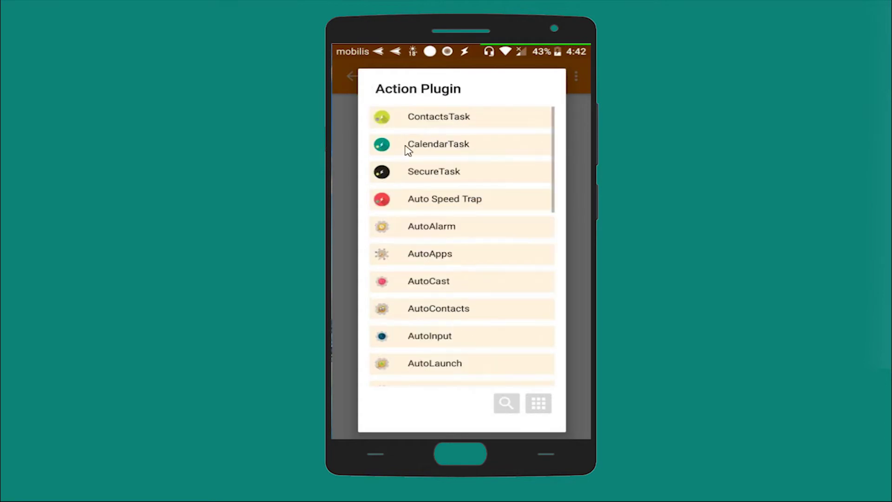
pyautogui.click(444, 339)
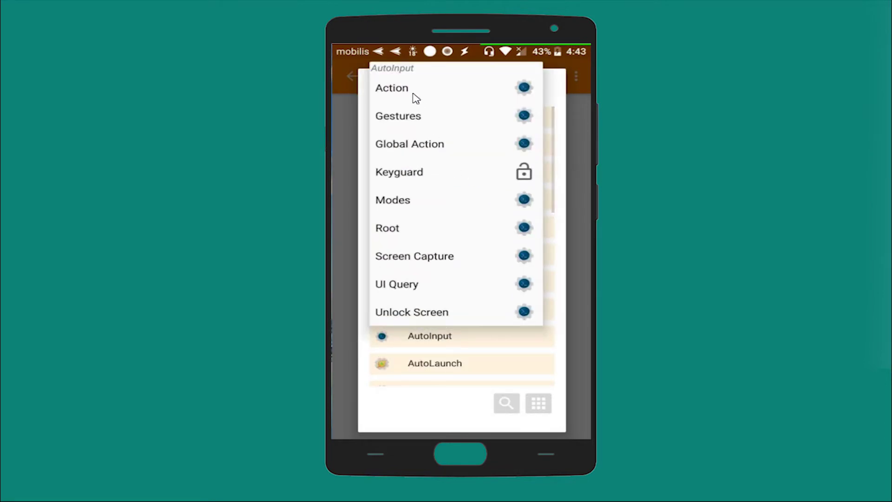
pyautogui.click(415, 146)
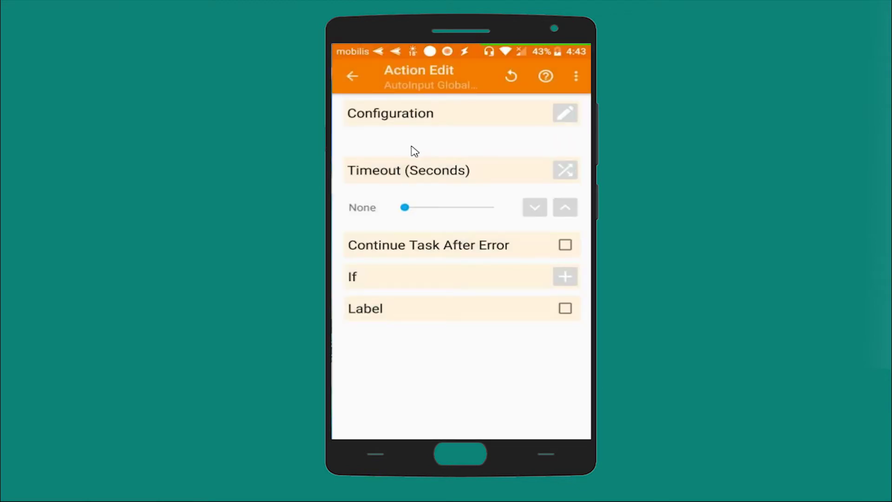
pyautogui.click(570, 116)
pyautogui.click(445, 138)
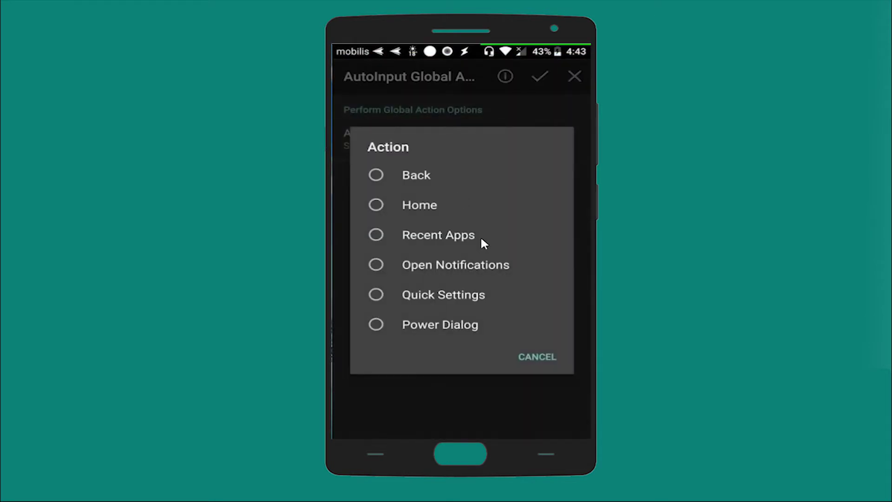
pyautogui.click(531, 357)
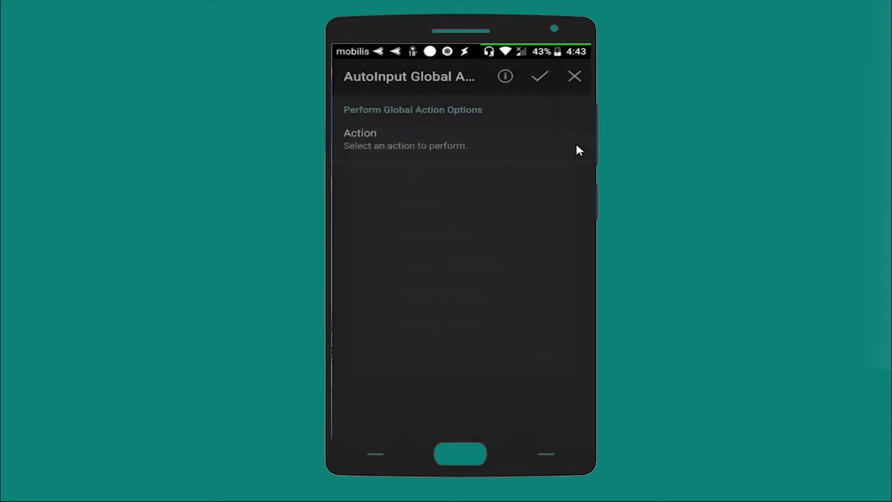
pyautogui.click(539, 78)
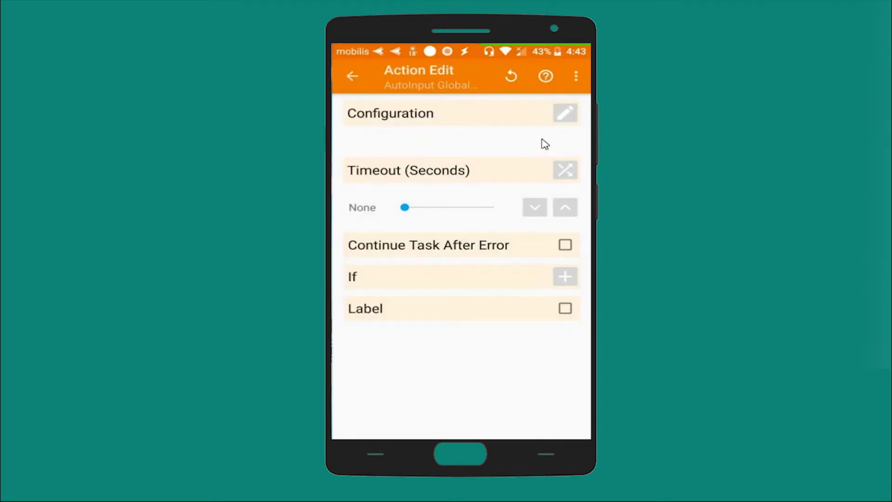
# Swap the plugin step to AutoInput Unlock Screen, confirm its configuration and return to the task.
pyautogui.click(512, 76)
pyautogui.scroll(-5, 455, 255)
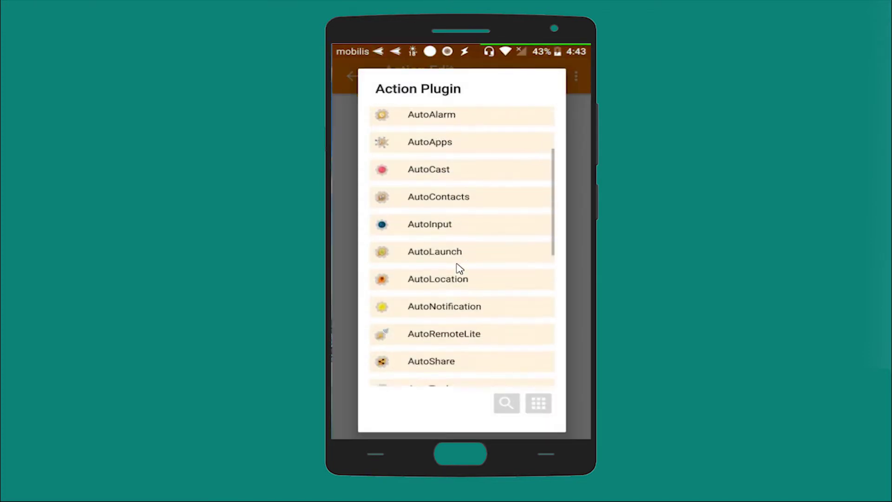
pyautogui.scroll(2, 439, 175)
pyautogui.scroll(2, 439, 174)
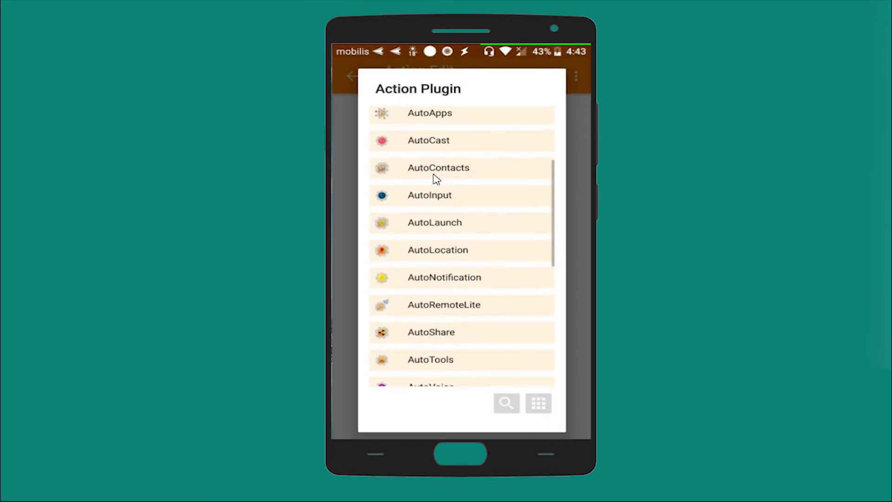
pyautogui.click(419, 212)
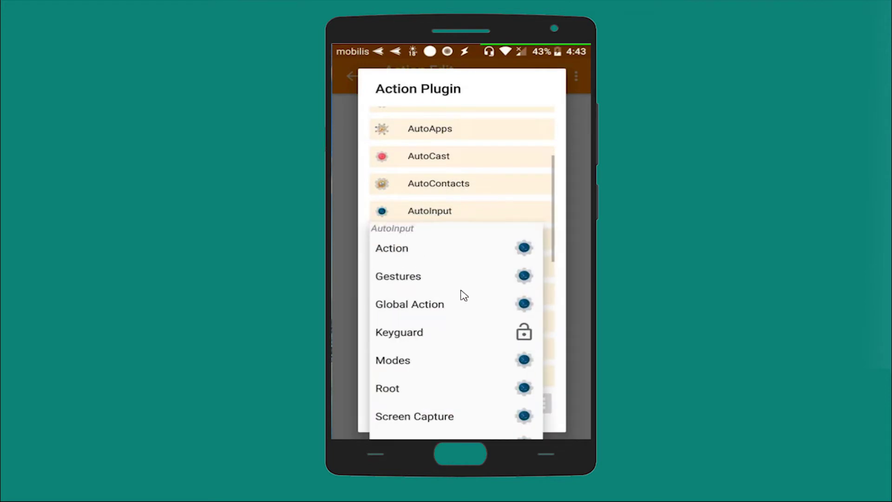
pyautogui.scroll(-1, 462, 299)
pyautogui.click(465, 428)
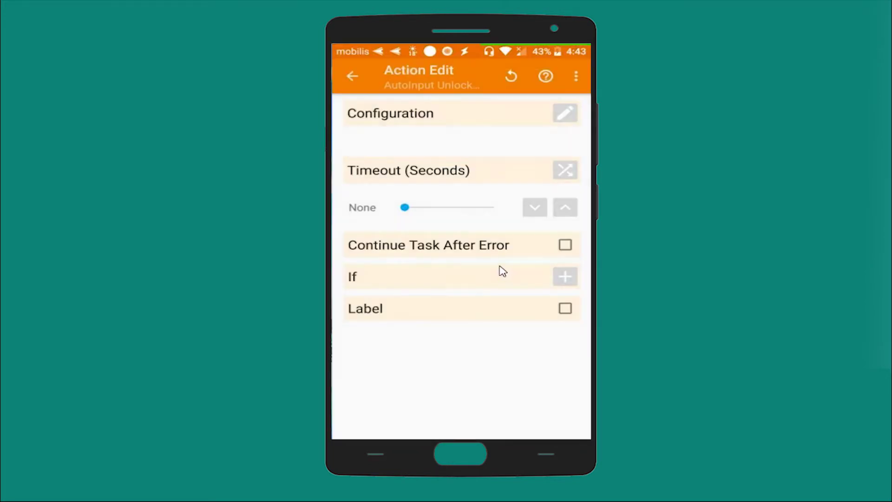
pyautogui.click(565, 113)
pyautogui.scroll(-5, 481, 251)
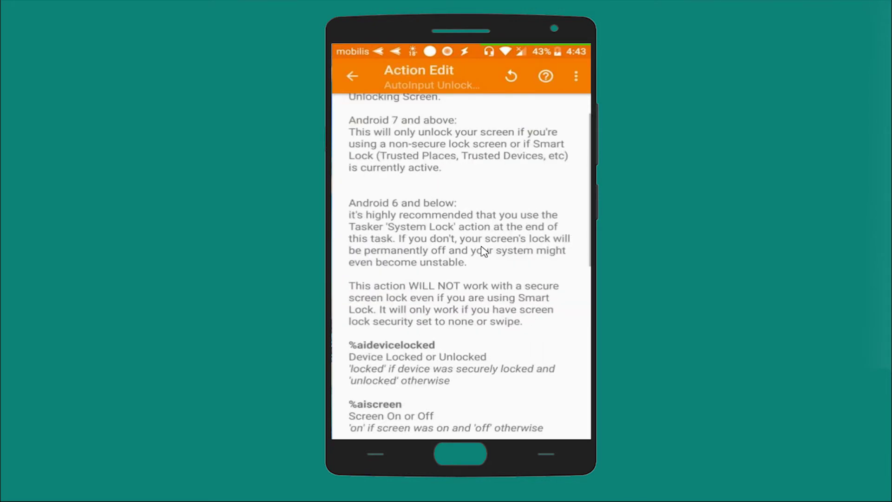
pyautogui.scroll(5, 481, 252)
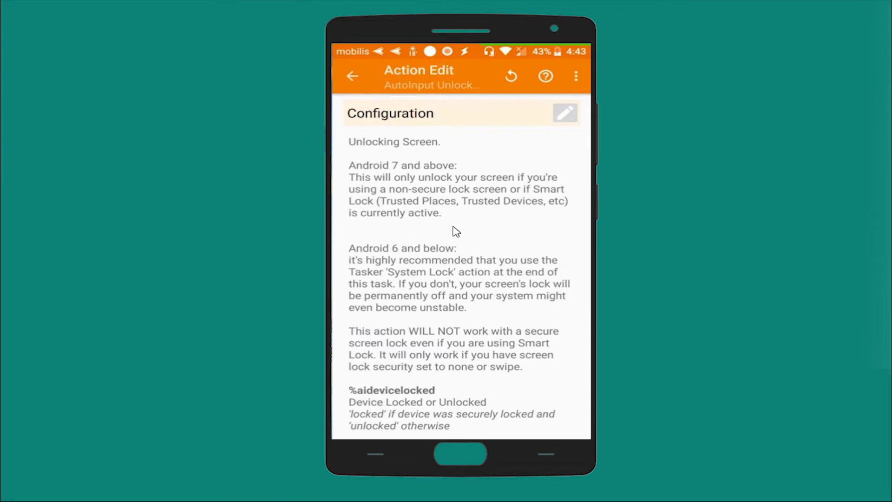
pyautogui.click(349, 77)
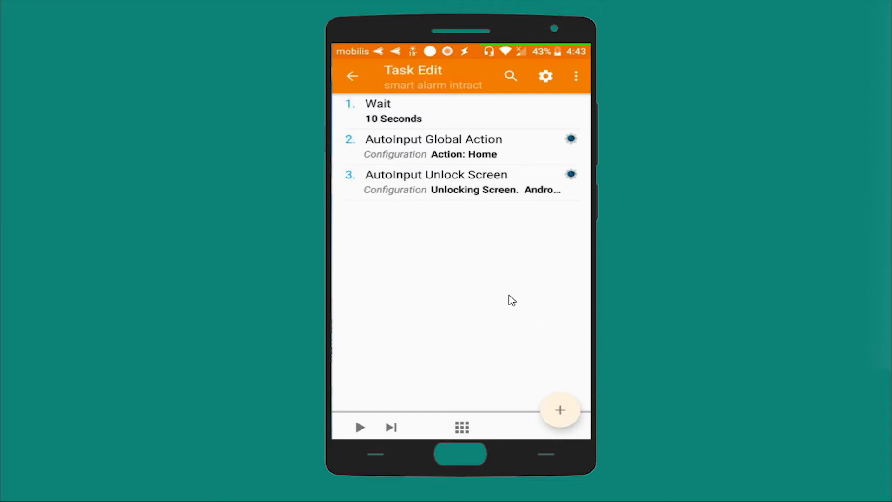
pyautogui.click(568, 413)
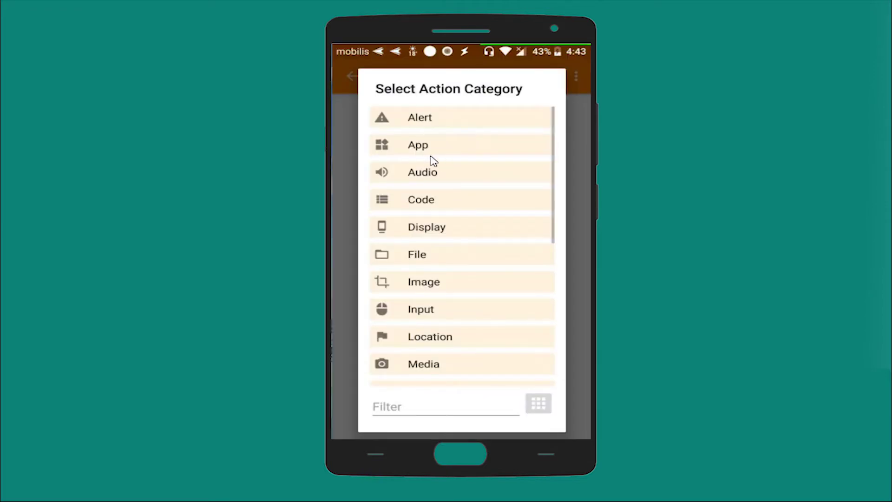
# Add an Audio > Alarm Volume action with Level set to 0.
pyautogui.click(408, 176)
pyautogui.click(451, 123)
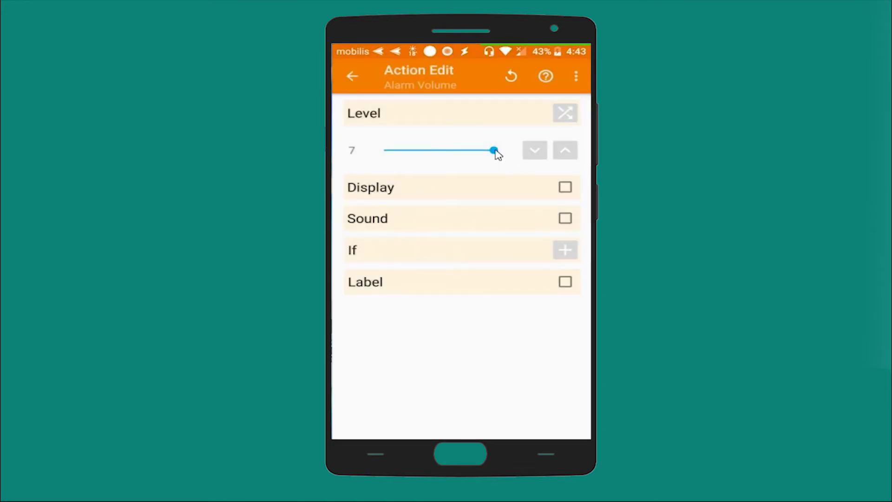
pyautogui.moveTo(408, 155); pyautogui.dragTo(366, 160)
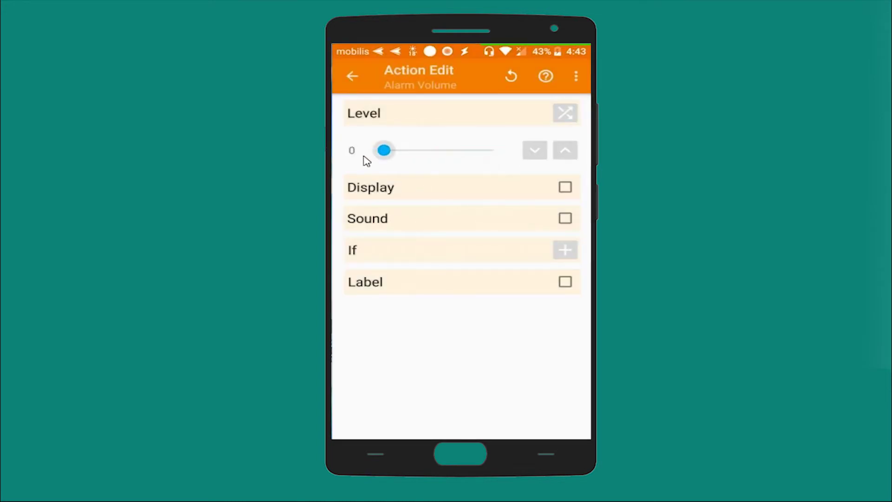
pyautogui.click(351, 76)
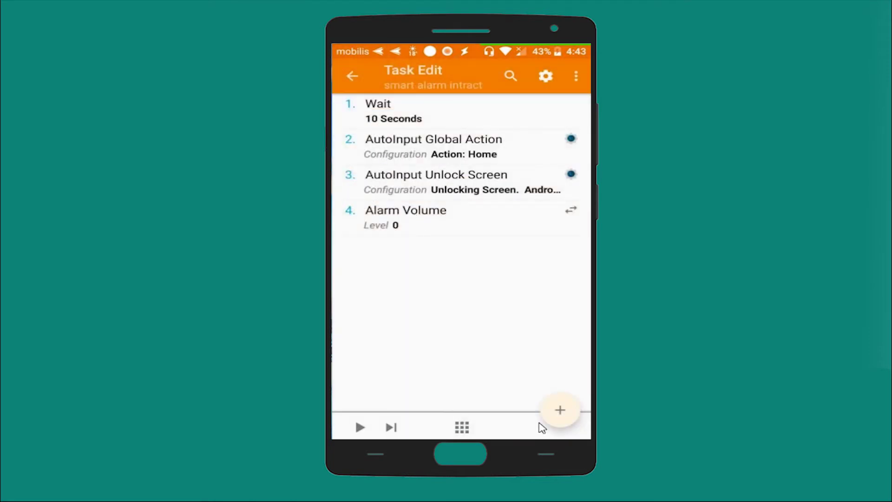
pyautogui.click(563, 412)
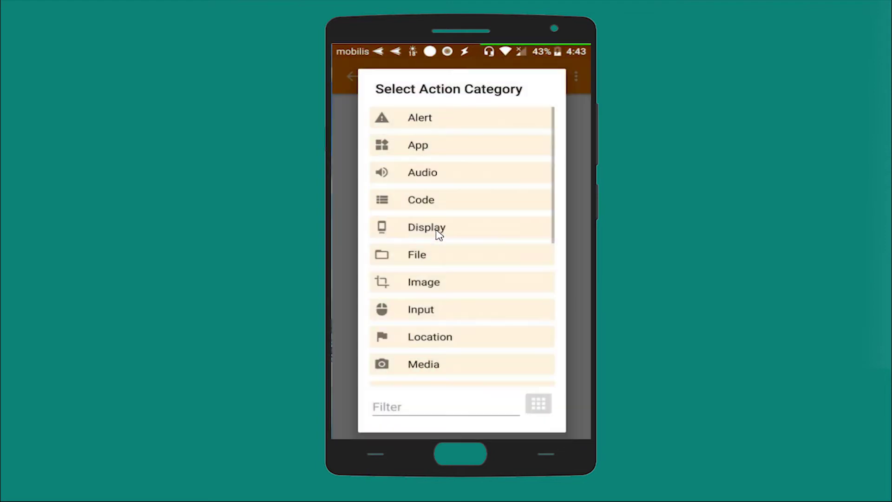
# Add a Say action telling sir it is time to wake up and asking what to do with the alarm.
pyautogui.click(432, 126)
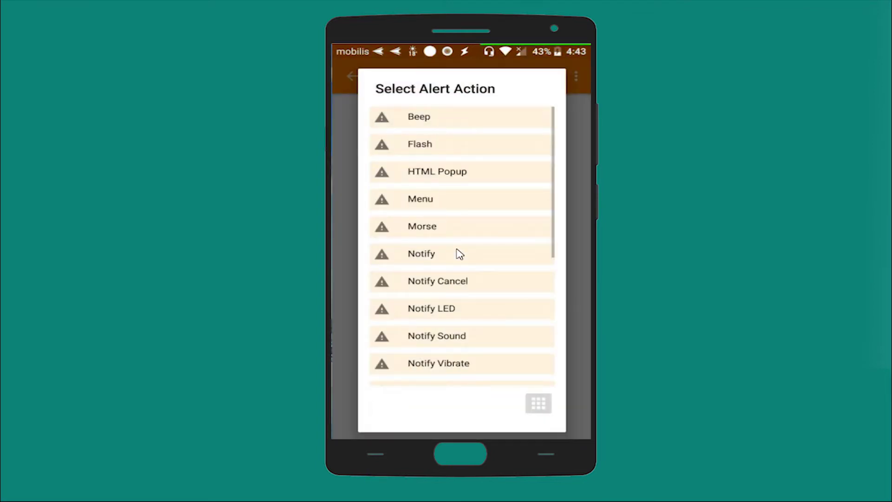
pyautogui.scroll(-5, 458, 253)
pyautogui.click(427, 305)
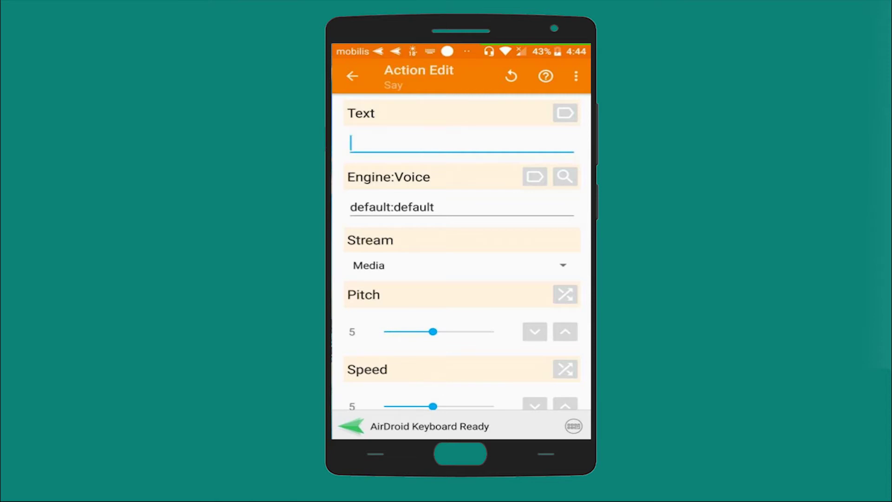
pyautogui.write('sirm')
pyautogui.press('BackSpace')
pyautogui.write('<')
pyautogui.write(' it is ')
pyautogui.write('t')
pyautogui.write('i;e')
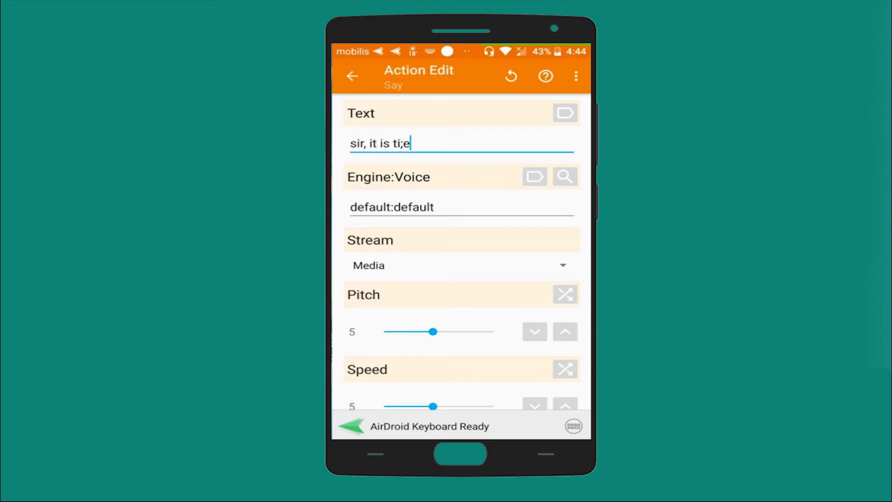
pyautogui.press('BackSpace')
pyautogui.write('me to wake up')
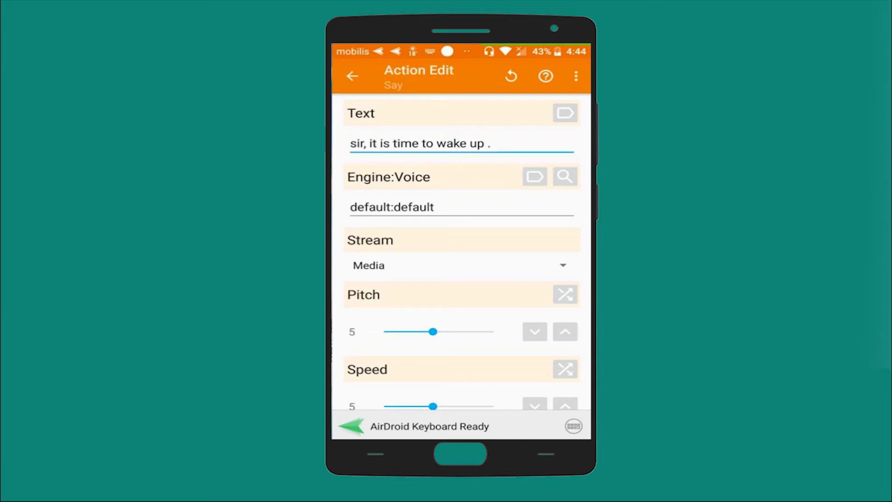
pyautogui.write('. zh')
pyautogui.press('BackSpace')
pyautogui.press('BackSpace')
pyautogui.write('what do you ')
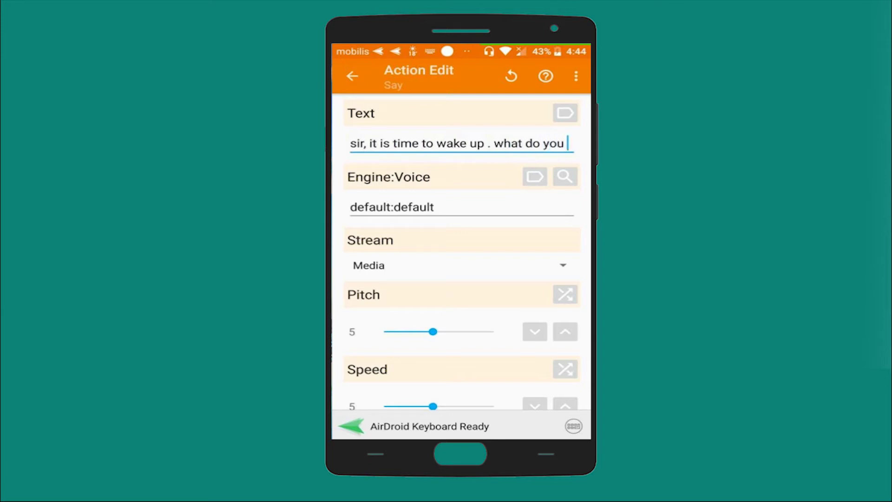
pyautogui.write('want ')
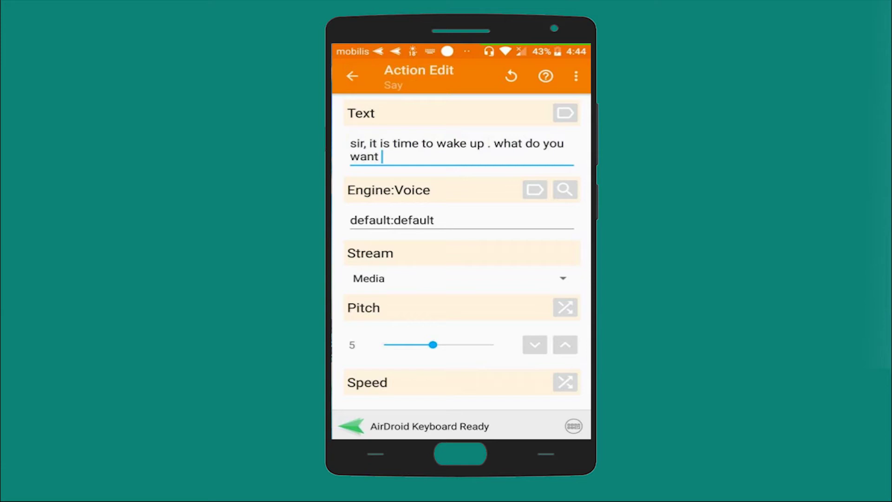
pyautogui.write('me to do wi')
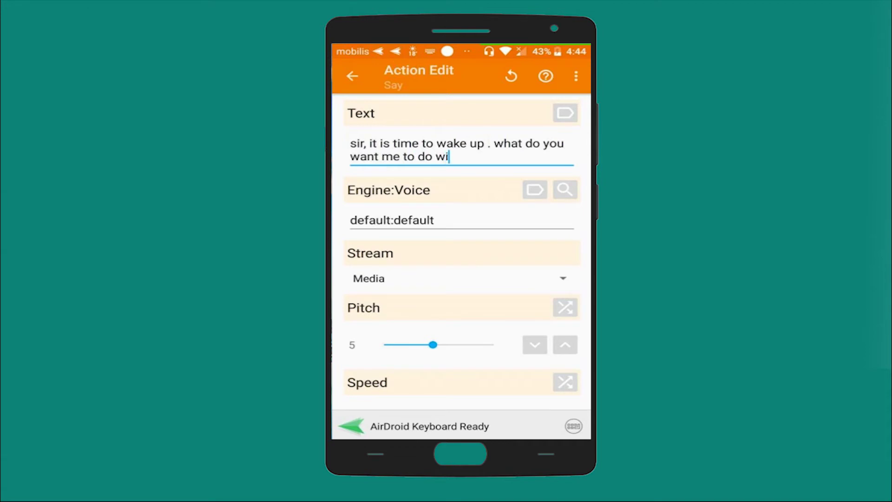
pyautogui.write('th the alarm!')
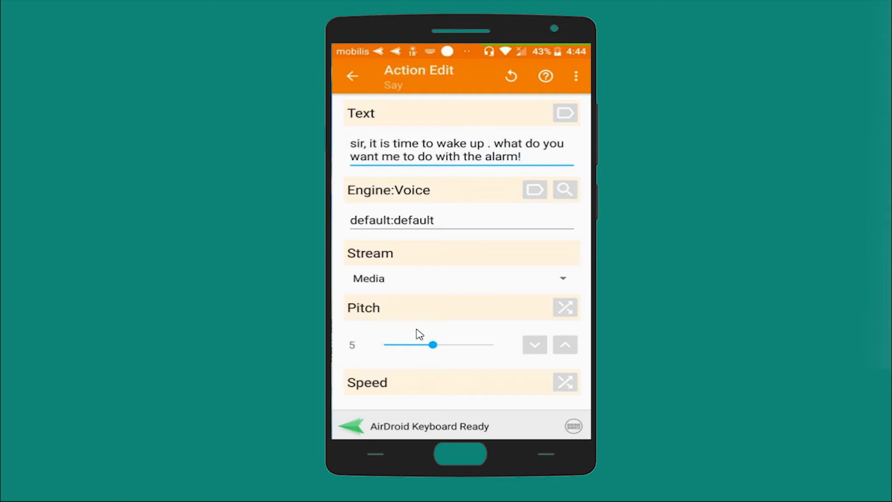
# Play the Say speech on the Notification stream and save the step.
pyautogui.click(422, 283)
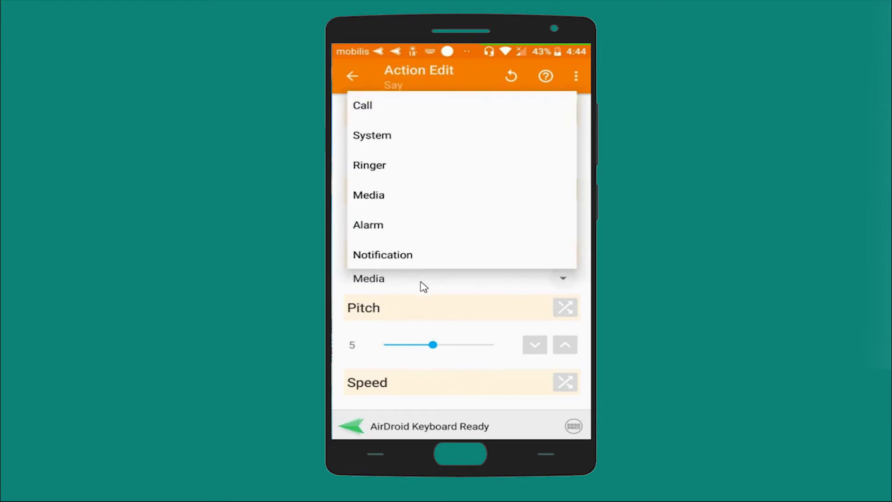
pyautogui.click(425, 256)
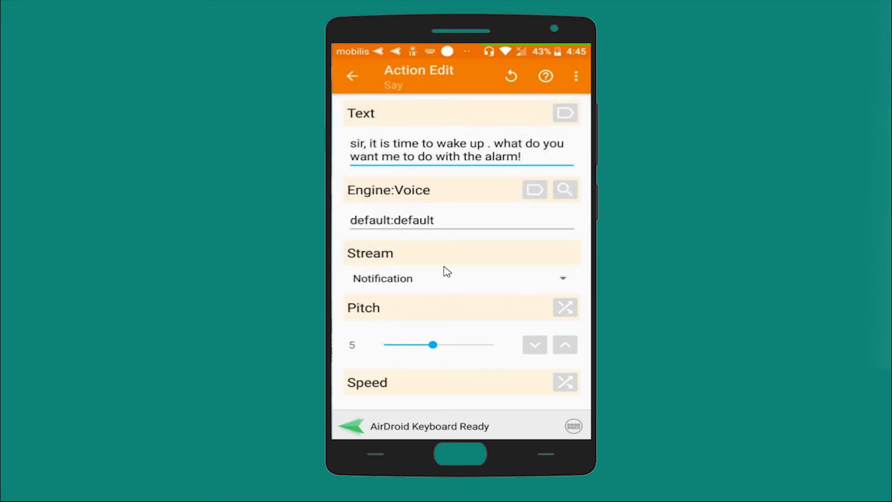
pyautogui.scroll(-5, 446, 272)
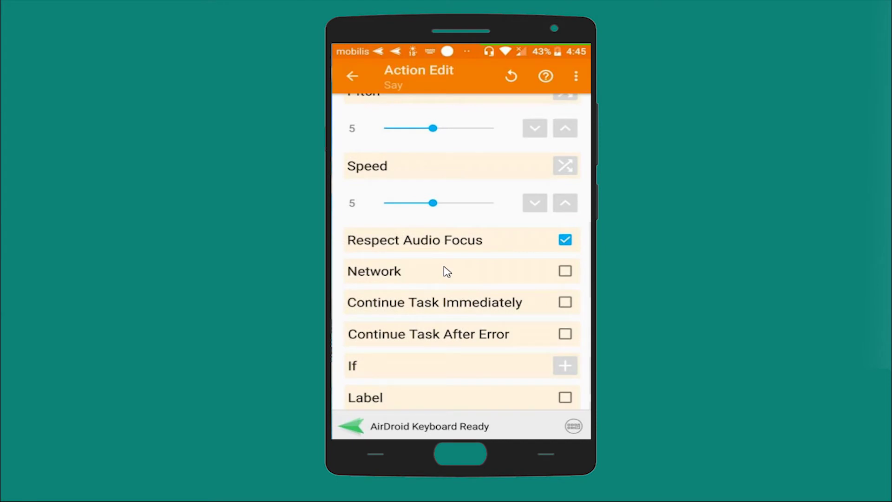
pyautogui.scroll(5, 445, 272)
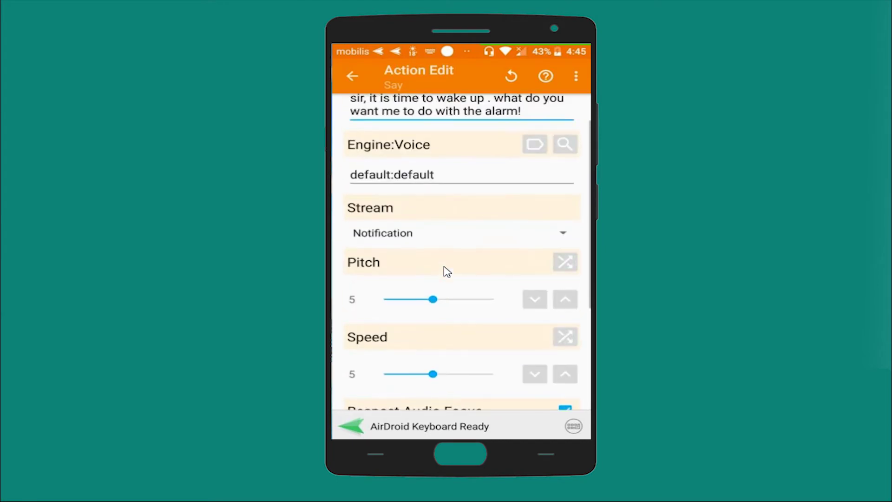
pyautogui.click(351, 76)
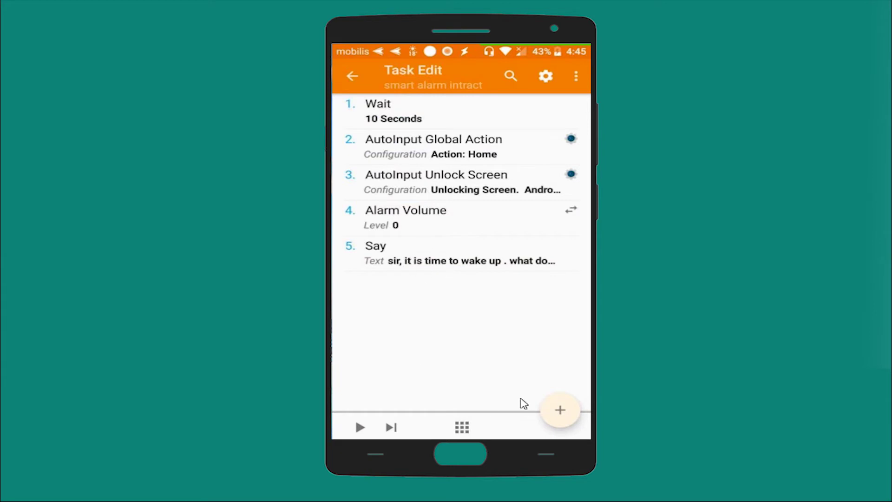
pyautogui.click(562, 412)
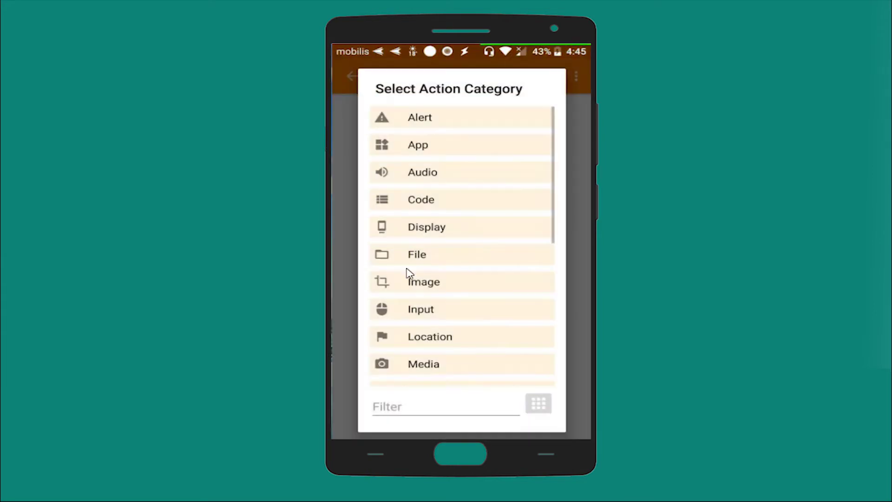
# Add an Input > Get Voice action with default settings as the task's sixth step.
pyautogui.scroll(-1, 455, 284)
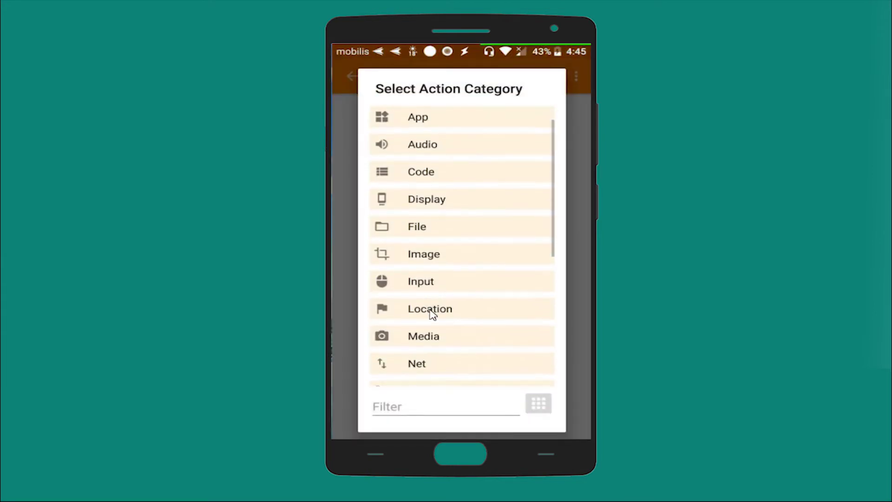
pyautogui.click(430, 282)
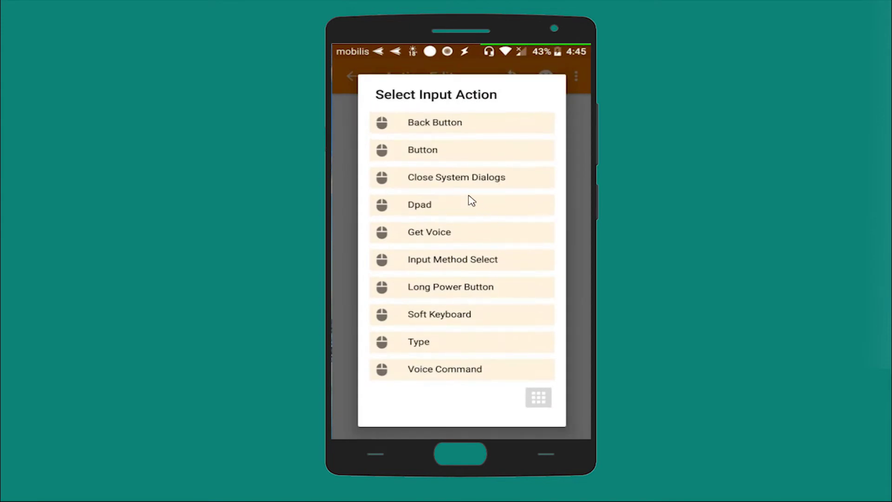
pyautogui.click(419, 236)
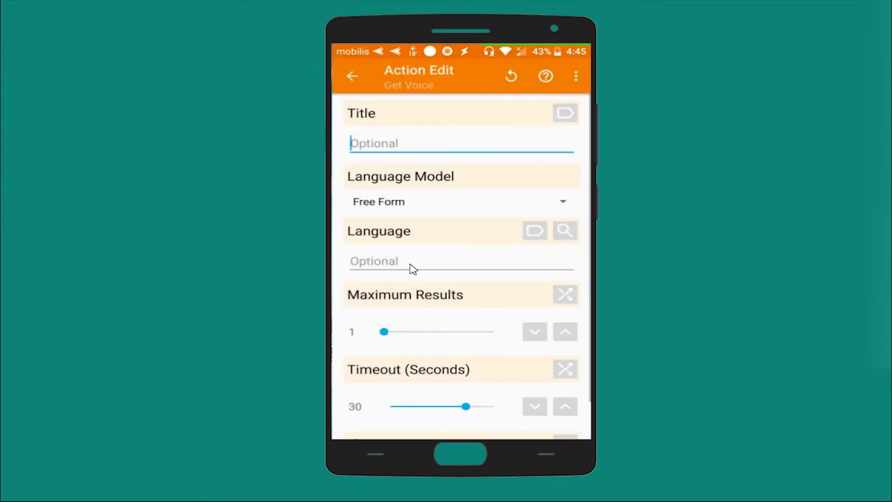
pyautogui.scroll(-1, 412, 268)
pyautogui.scroll(1, 412, 269)
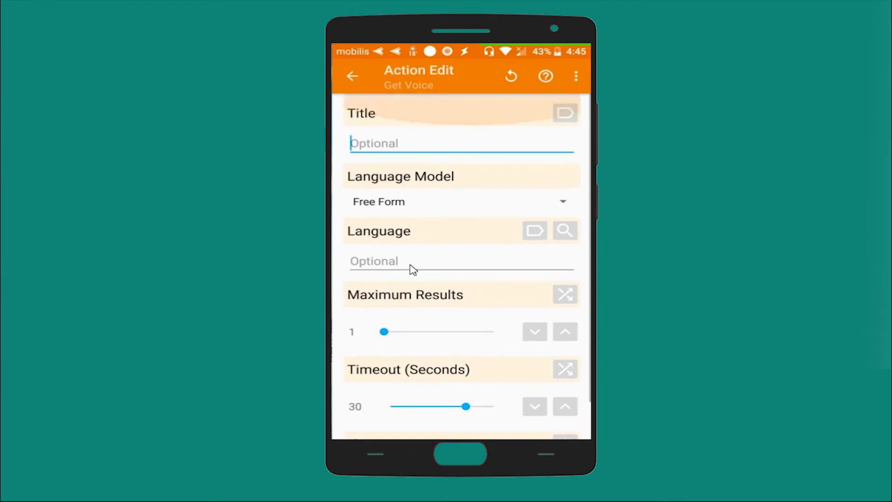
pyautogui.click(351, 77)
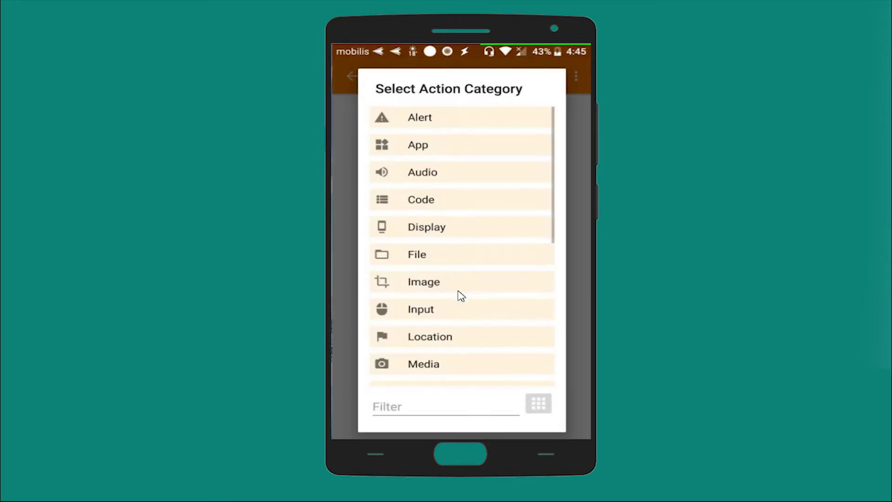
pyautogui.scroll(-5, 458, 295)
# Add a Task > If action and pick Voice Results (%VOICE) as its condition variable.
pyautogui.click(441, 265)
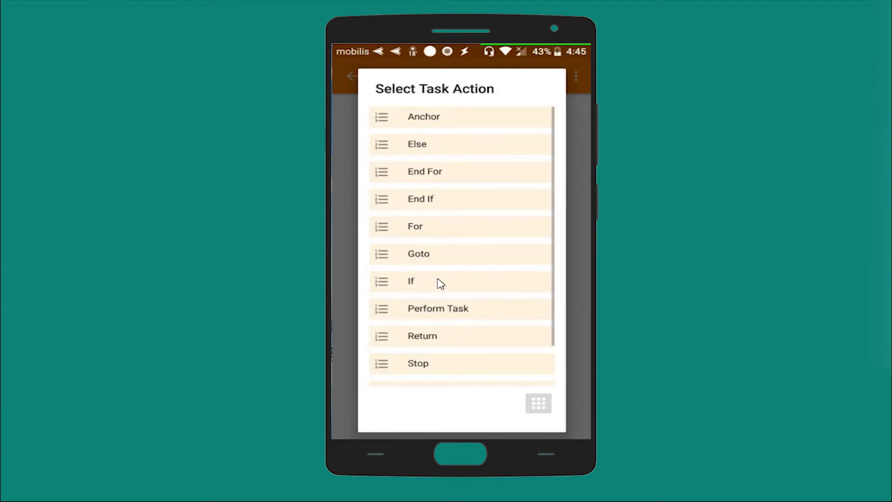
pyautogui.click(440, 282)
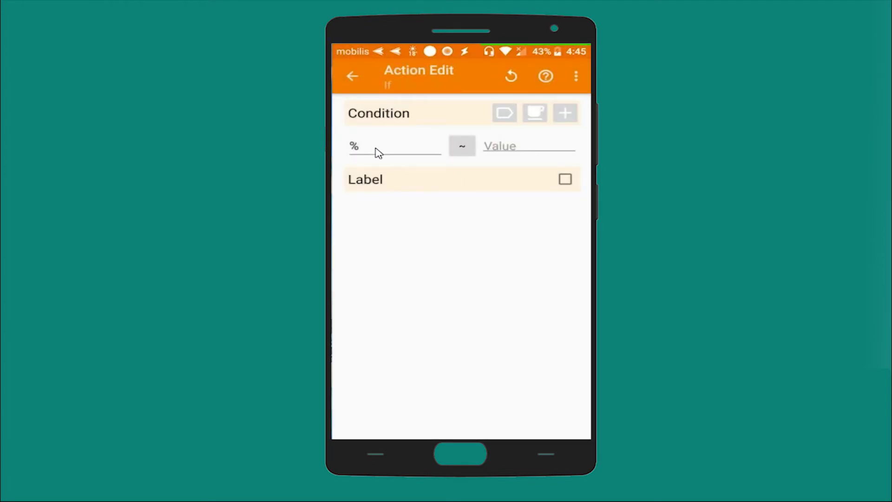
pyautogui.click(378, 154)
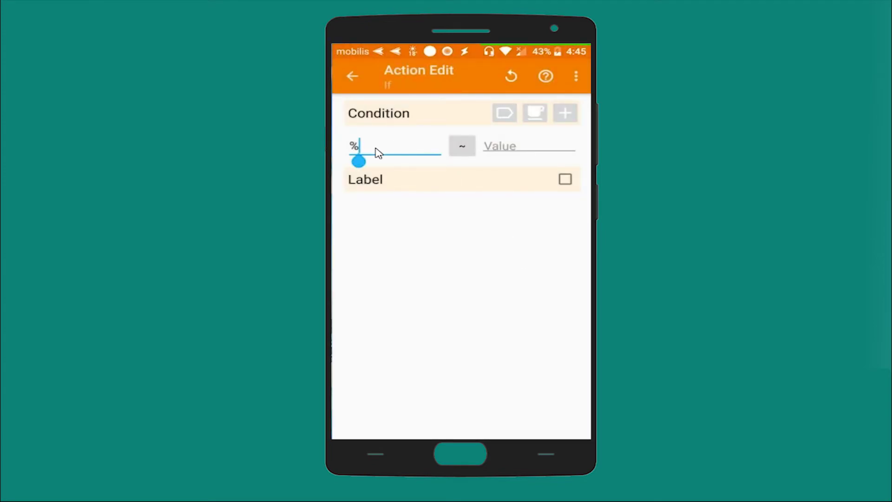
pyautogui.click(504, 114)
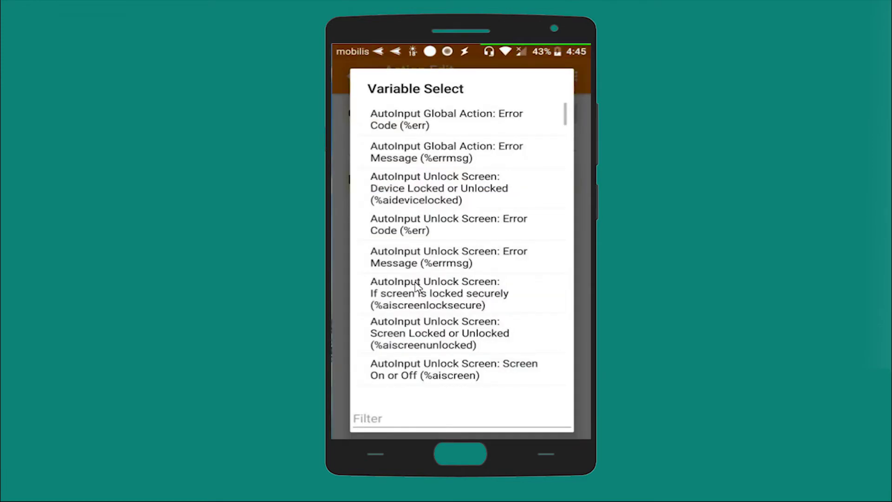
pyautogui.scroll(-15, 417, 288)
pyautogui.scroll(-15, 417, 292)
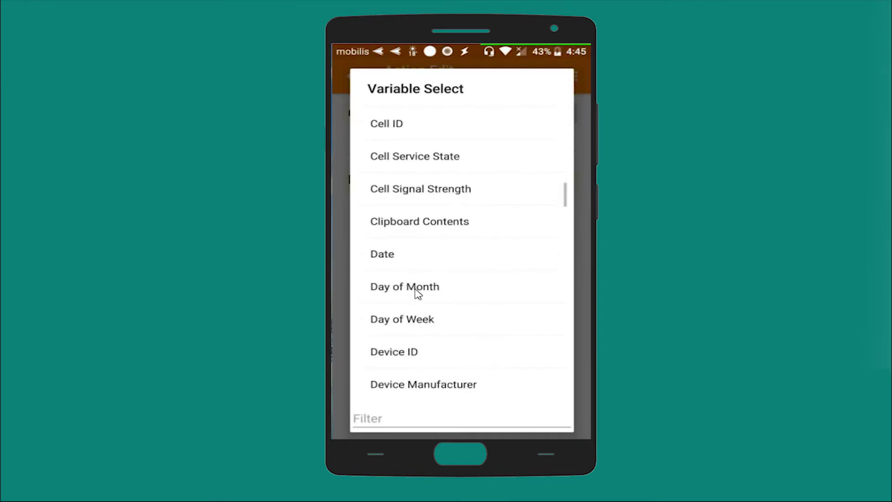
pyautogui.scroll(-4, 412, 419)
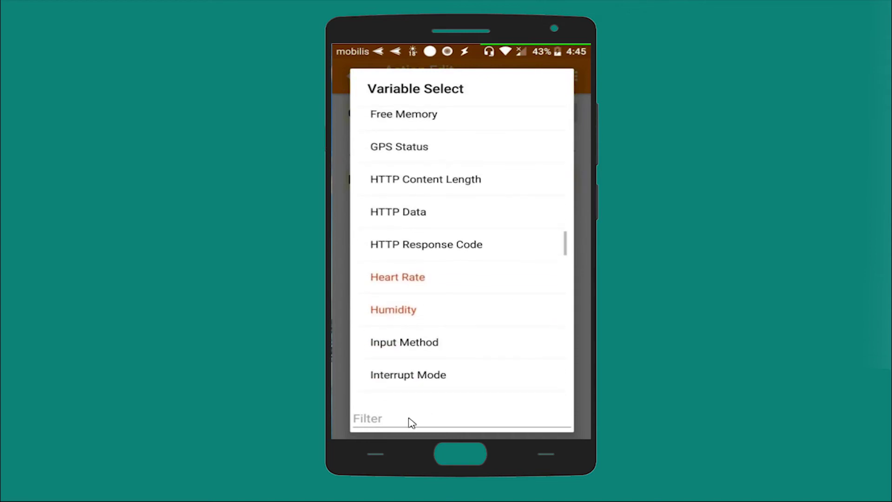
pyautogui.click(410, 422)
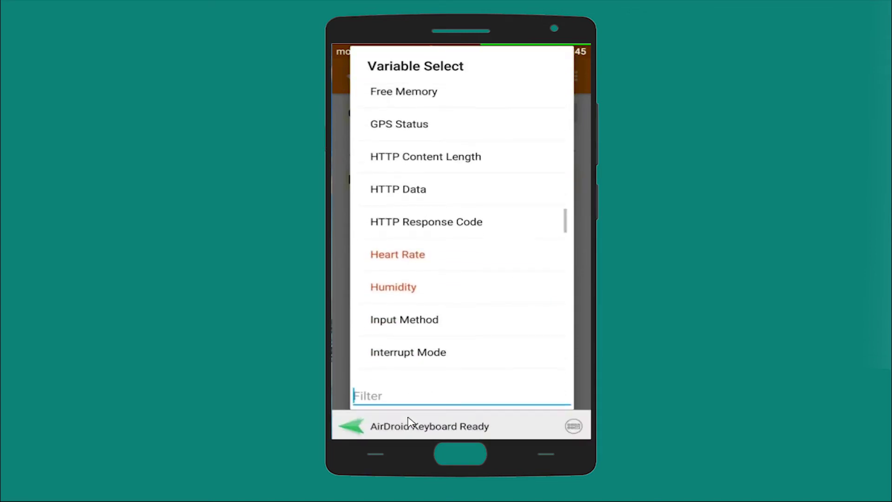
pyautogui.write('voice')
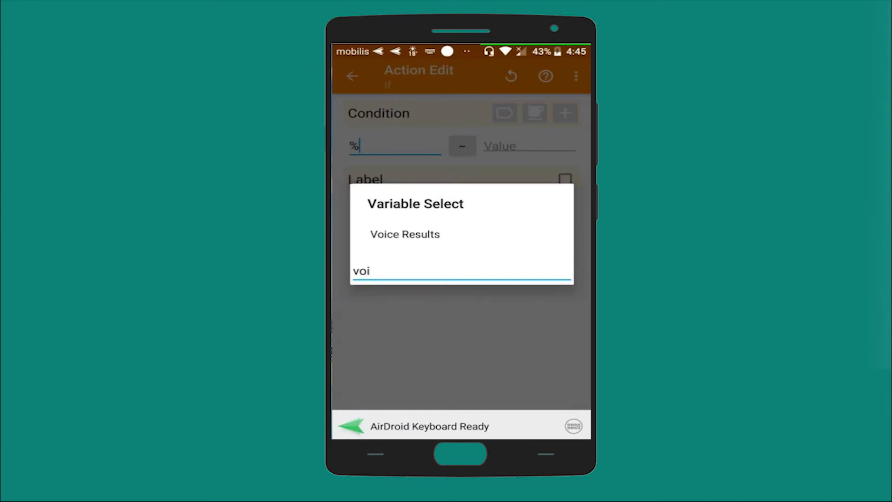
pyautogui.click(426, 237)
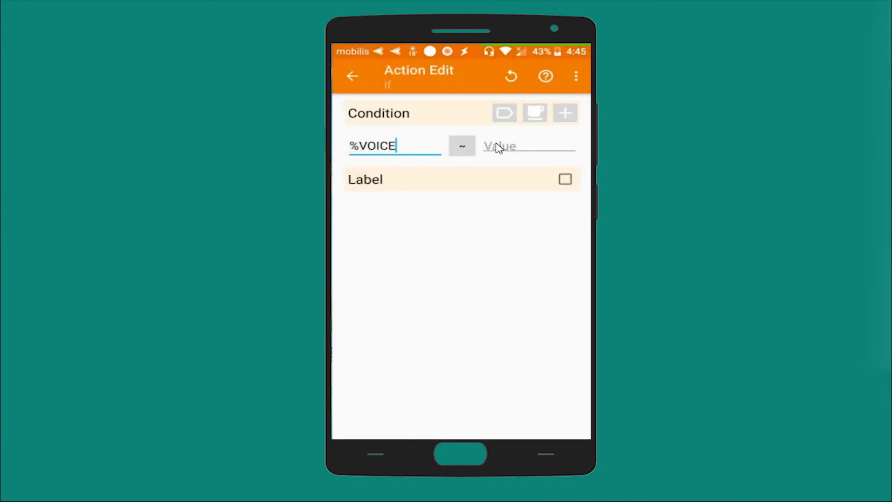
# Set the If comparison value to 'dismiss' and save the step to the task.
pyautogui.click(499, 148)
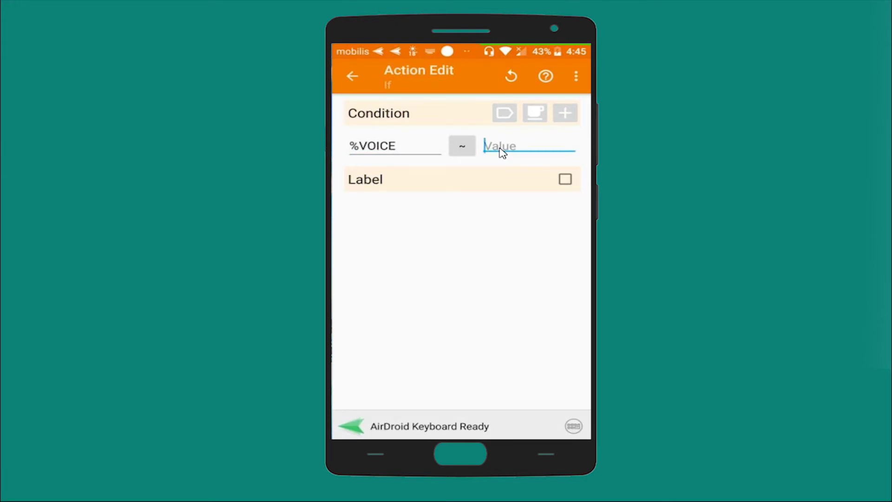
pyautogui.write('dismiss')
pyautogui.click(352, 77)
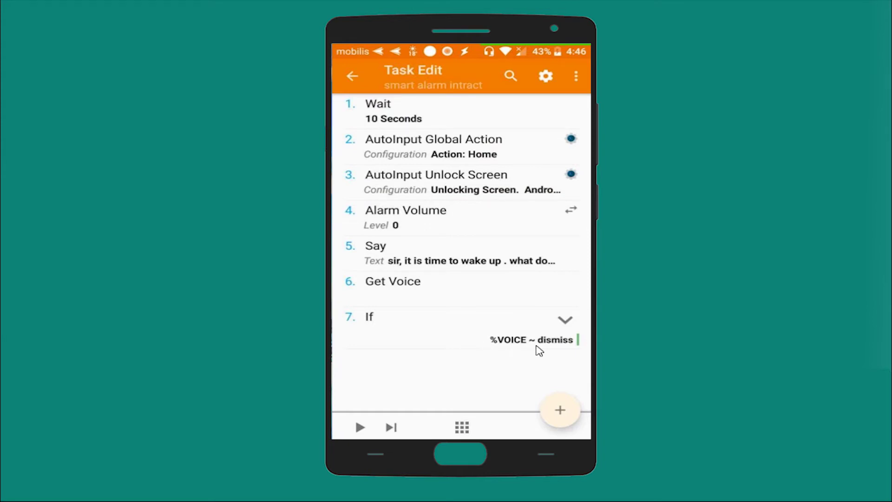
pyautogui.click(561, 412)
# Add a Cancel Alarm action in Disable Current mode inside the dismiss If block.
pyautogui.click(428, 407)
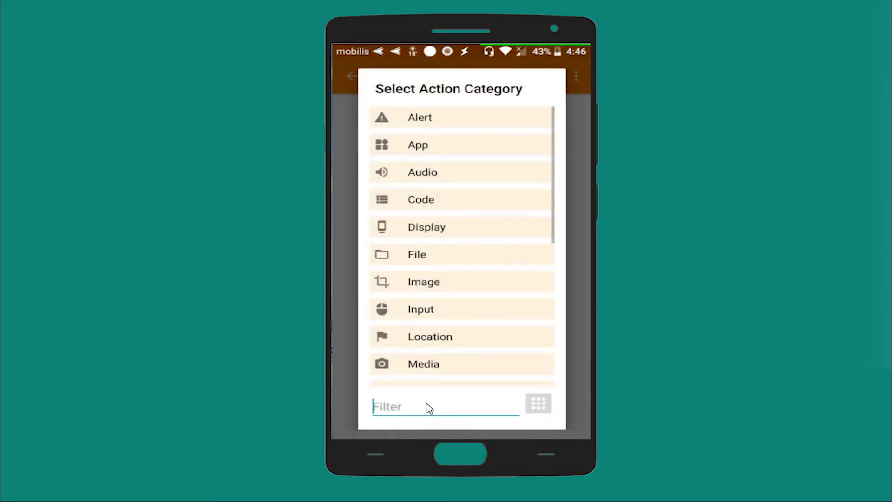
pyautogui.write('alar')
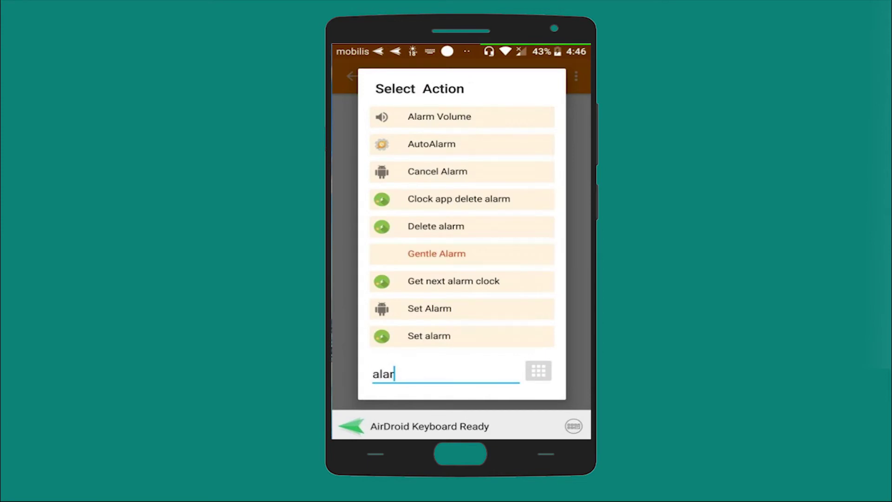
pyautogui.write('m')
pyautogui.click(454, 175)
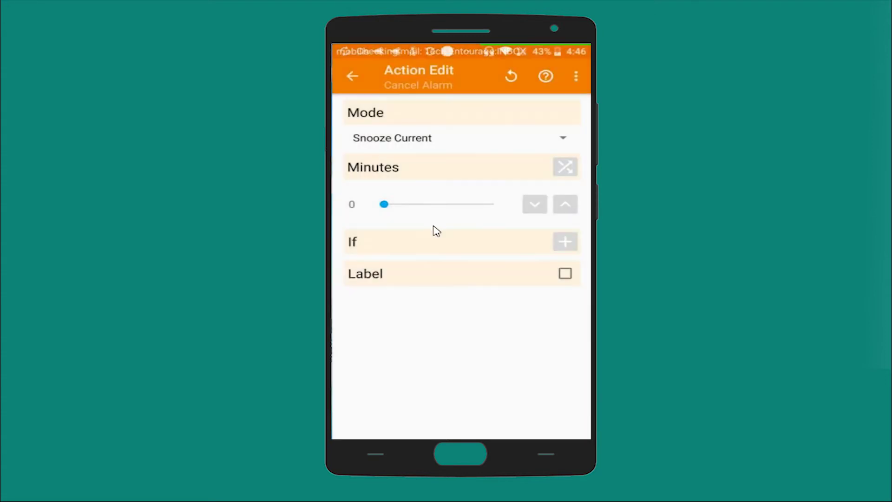
pyautogui.click(563, 138)
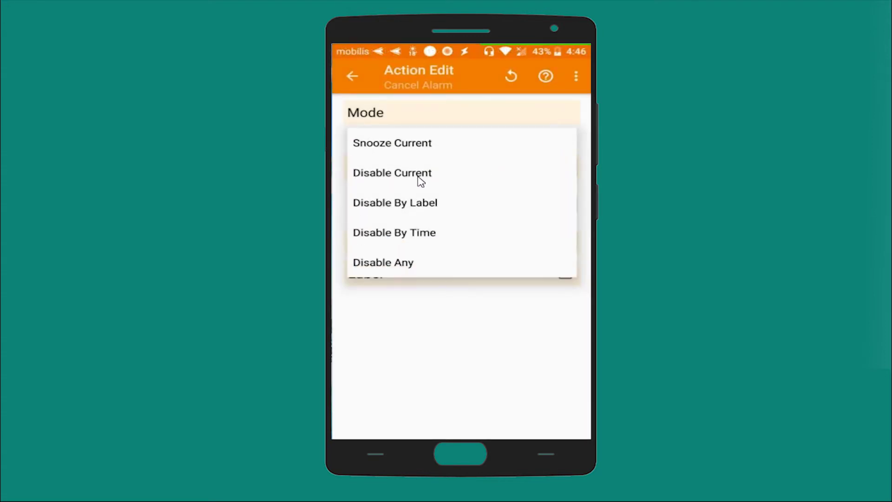
pyautogui.click(415, 180)
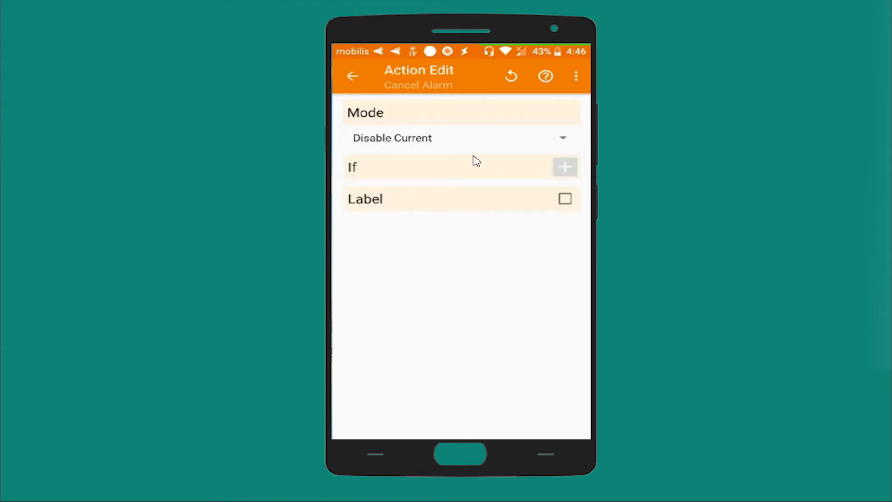
pyautogui.click(351, 77)
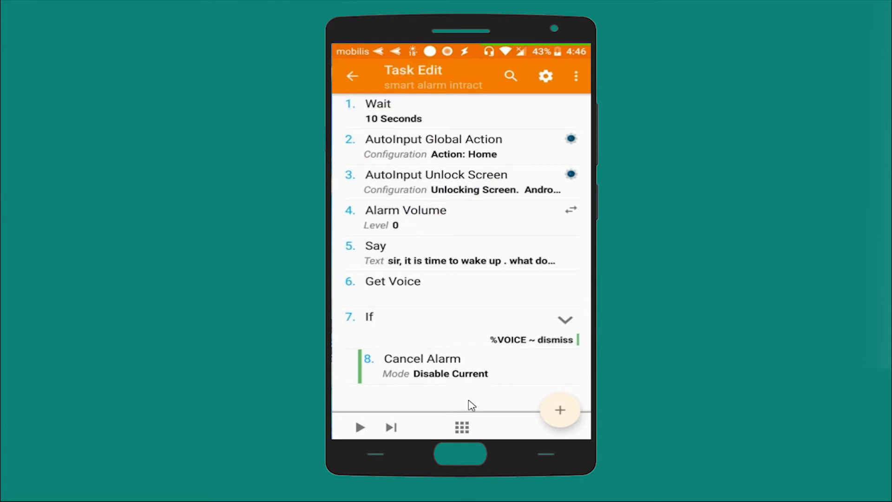
# Add an Audio > Alarm Volume action at level 7 after Cancel Alarm.
pyautogui.click(561, 411)
pyautogui.click(412, 182)
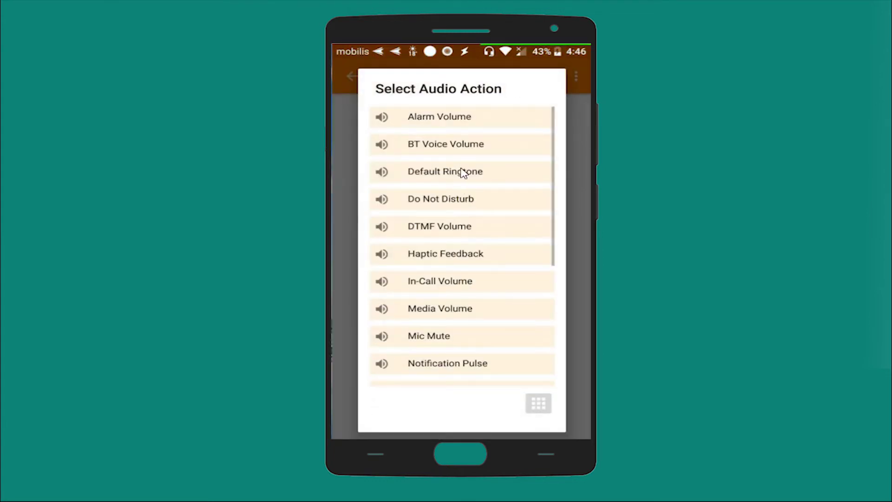
pyautogui.click(442, 122)
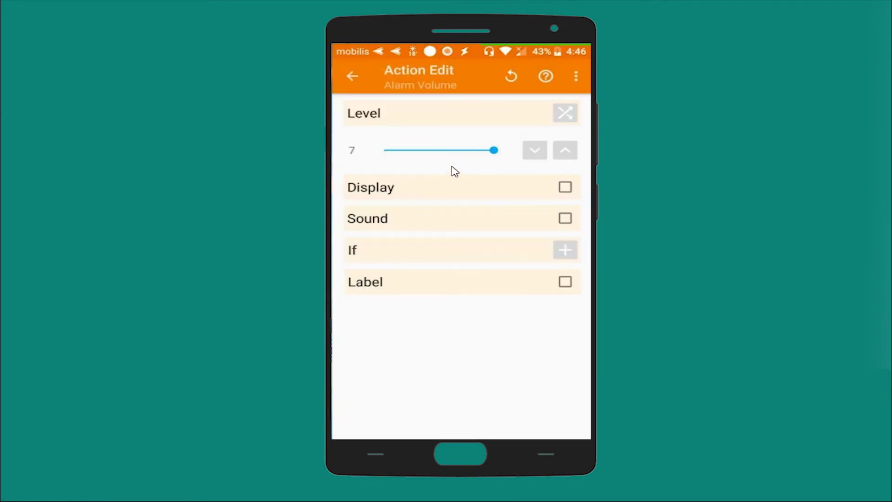
pyautogui.click(351, 78)
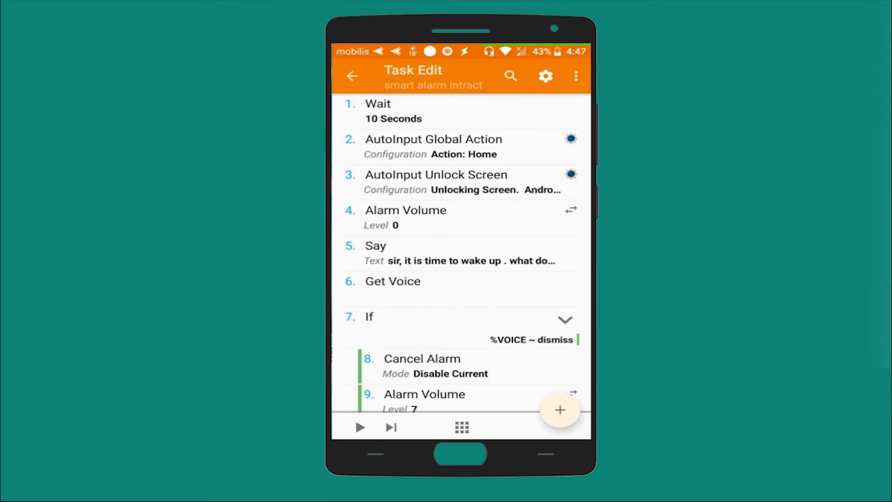
pyautogui.scroll(-1, 468, 344)
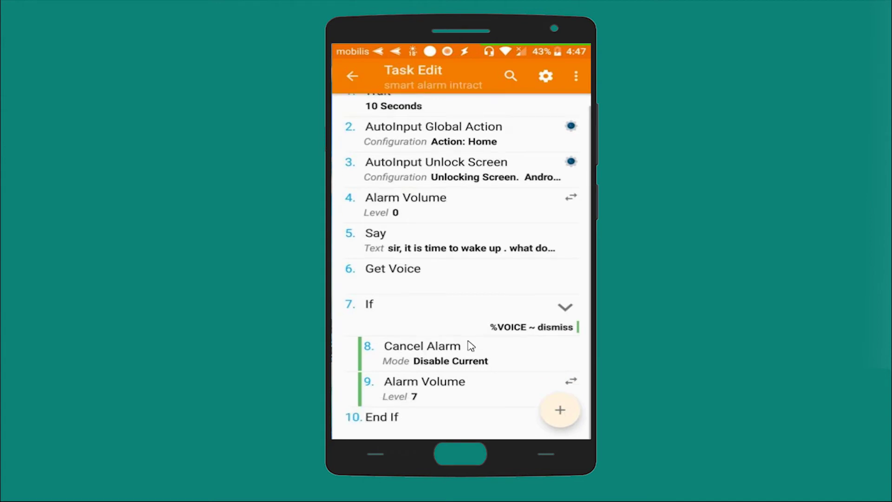
# Add another Task > If action using Voice Results (%VOICE) as the condition variable.
pyautogui.click(560, 409)
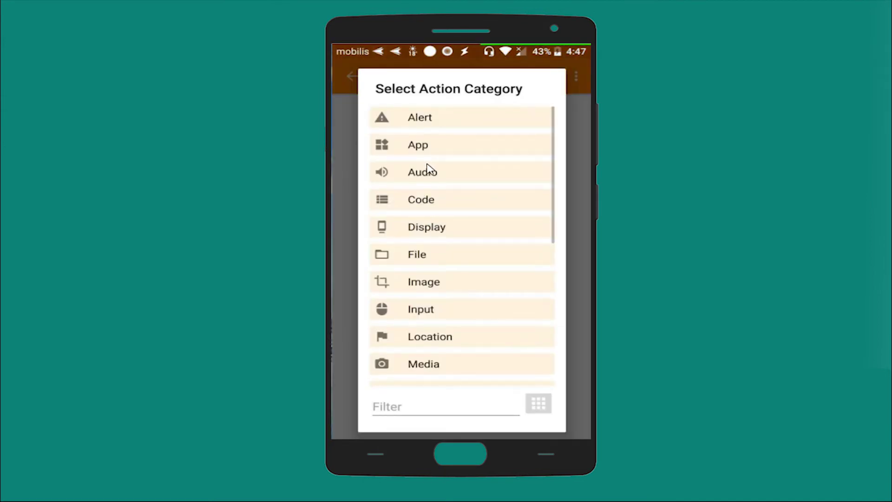
pyautogui.scroll(-10, 432, 337)
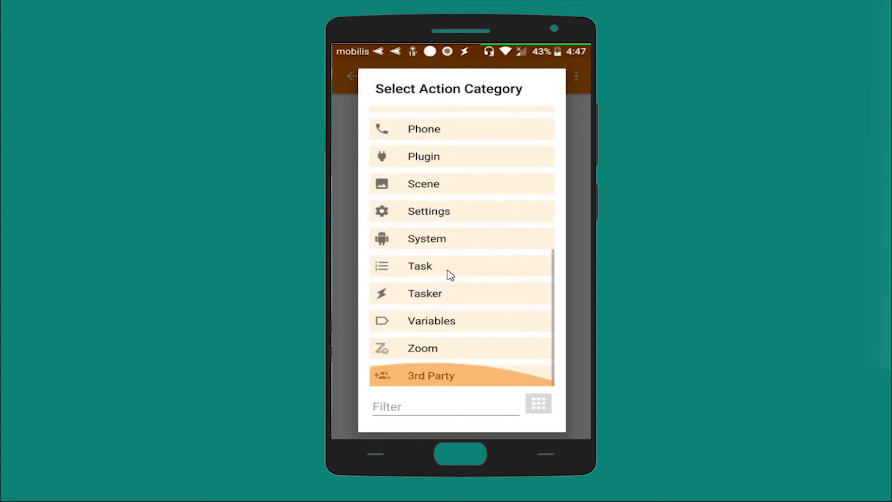
pyautogui.click(444, 268)
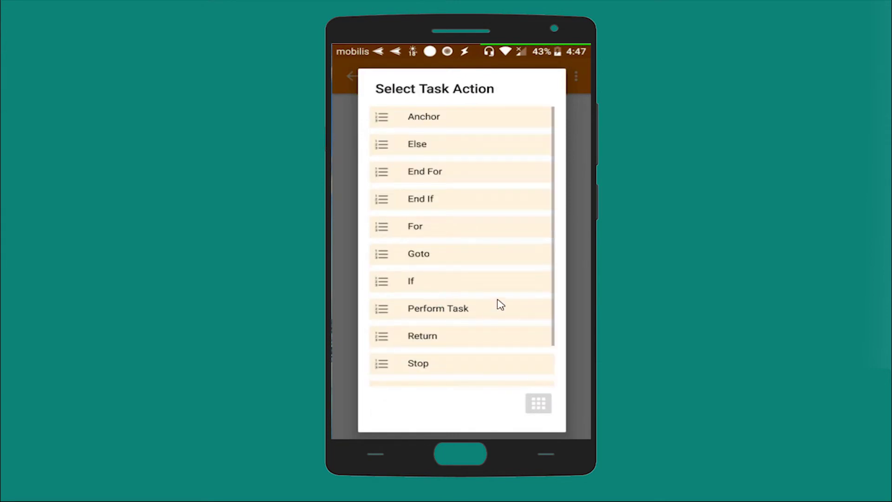
pyautogui.click(433, 288)
pyautogui.click(408, 146)
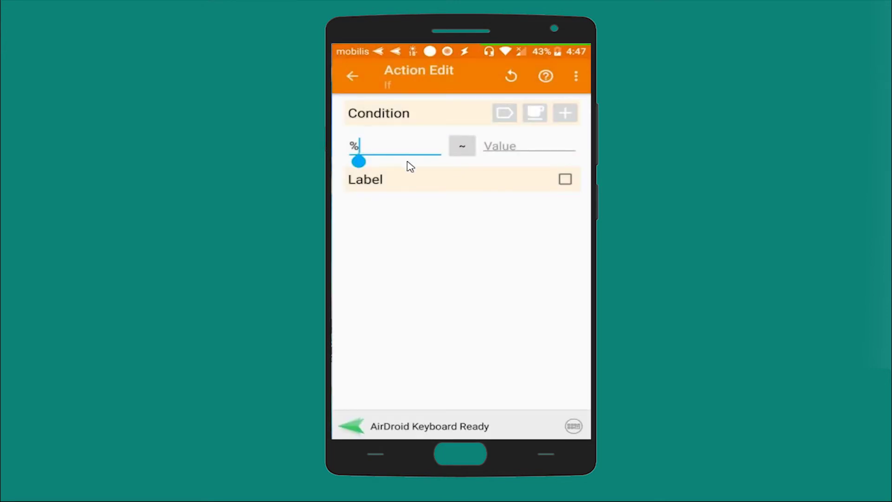
pyautogui.click(504, 113)
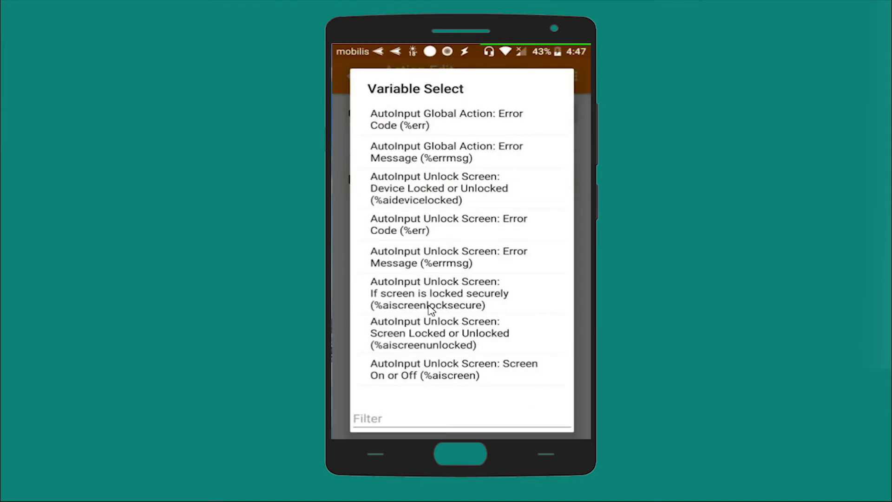
pyautogui.click(381, 421)
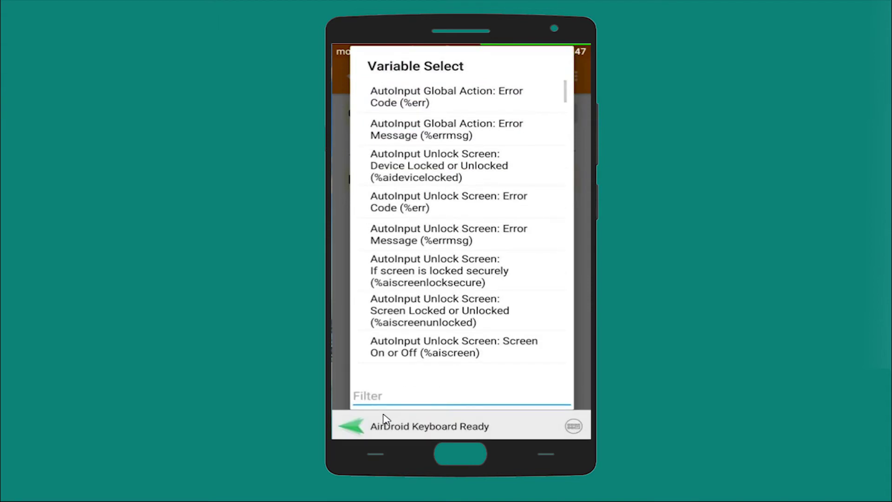
pyautogui.write('voice')
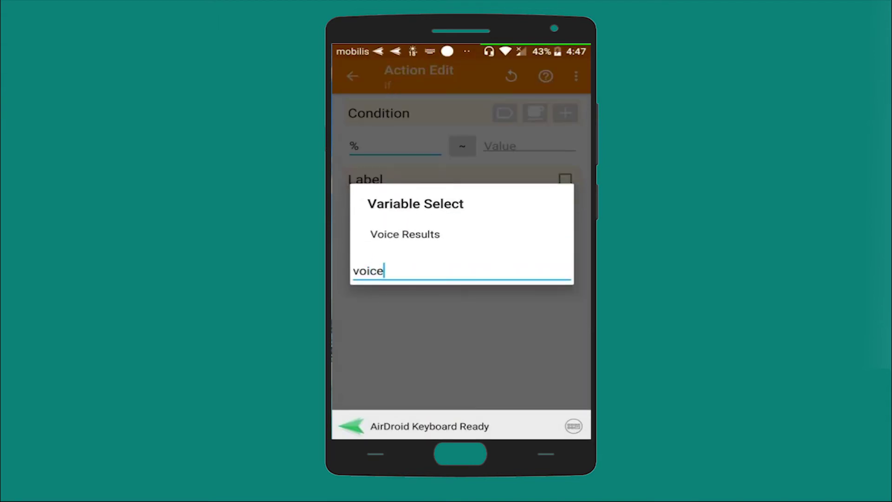
pyautogui.click(441, 239)
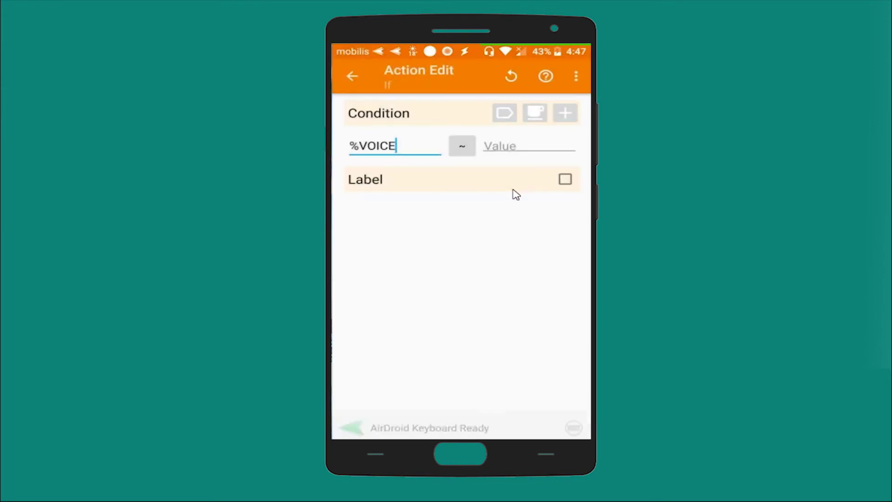
# Set the comparison value to 'snooze it', fixing the typo, and save the If step.
pyautogui.click(513, 147)
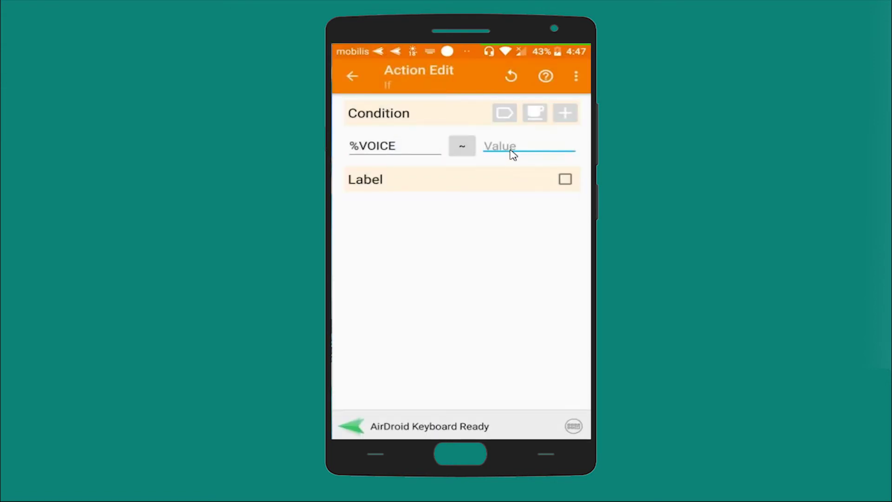
pyautogui.write('snoowe it')
pyautogui.press('Left')
pyautogui.press('Left')
pyautogui.press('Left')
pyautogui.press('Left')
pyautogui.press('BackSpace')
pyautogui.write('z')
pyautogui.click(352, 78)
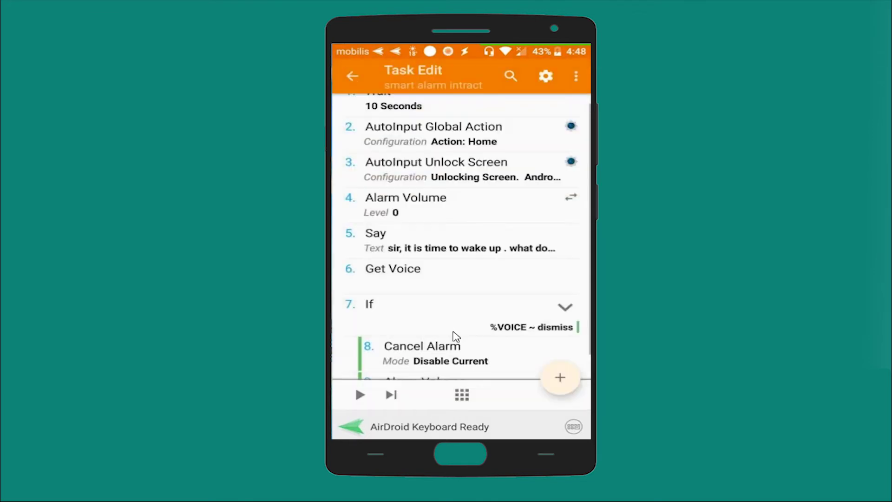
# Add a Cancel Alarm action in Snooze Current mode with a 10-minute snooze.
pyautogui.click(560, 408)
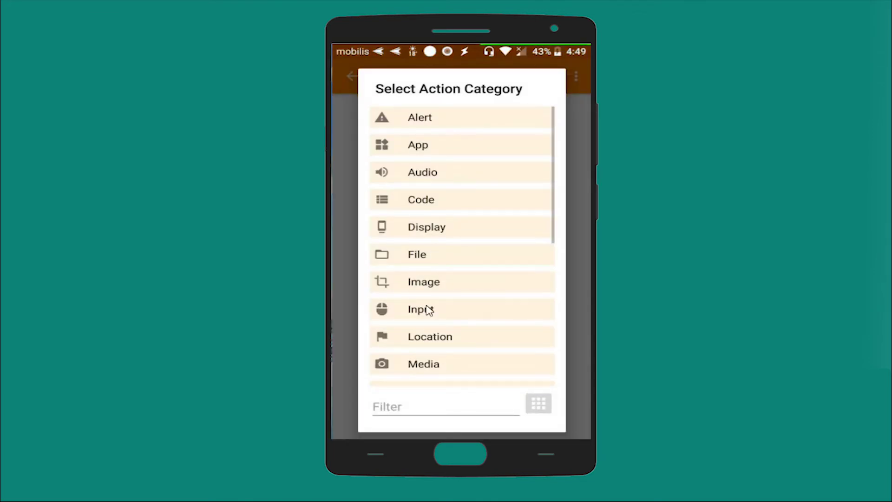
pyautogui.scroll(-5, 442, 312)
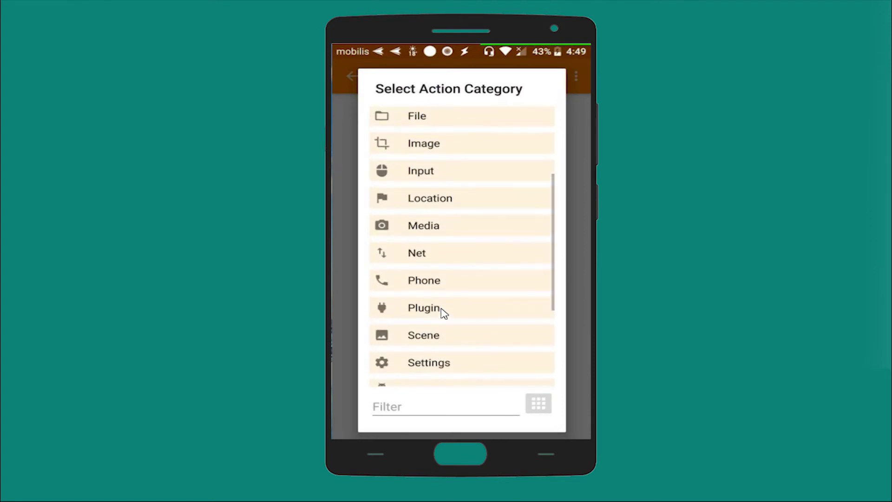
pyautogui.click(392, 404)
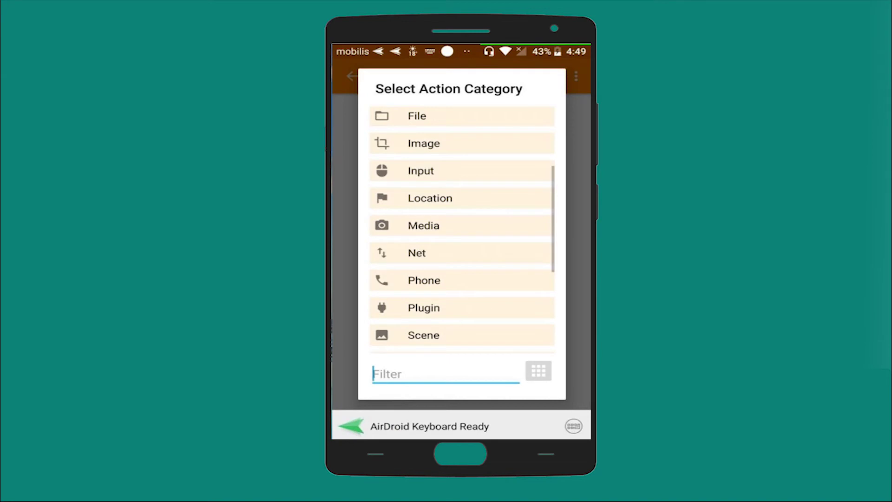
pyautogui.write('alar')
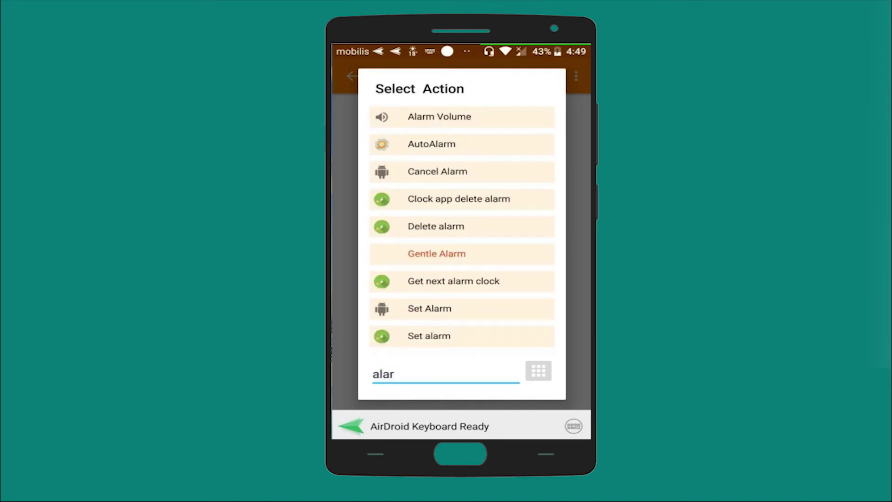
pyautogui.write('m')
pyautogui.click(423, 172)
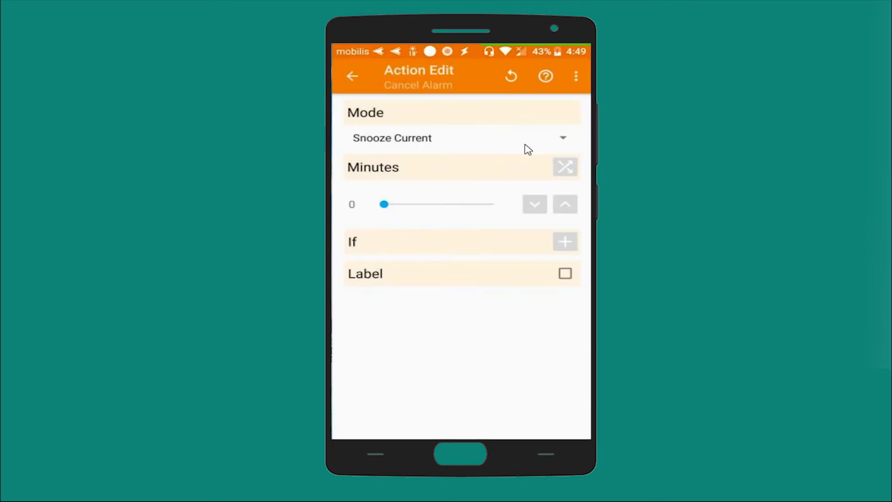
pyautogui.click(564, 140)
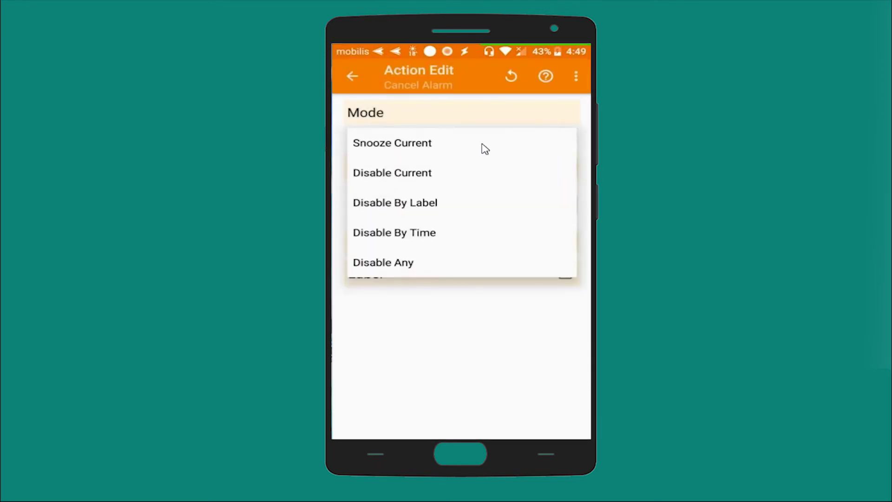
pyautogui.click(459, 151)
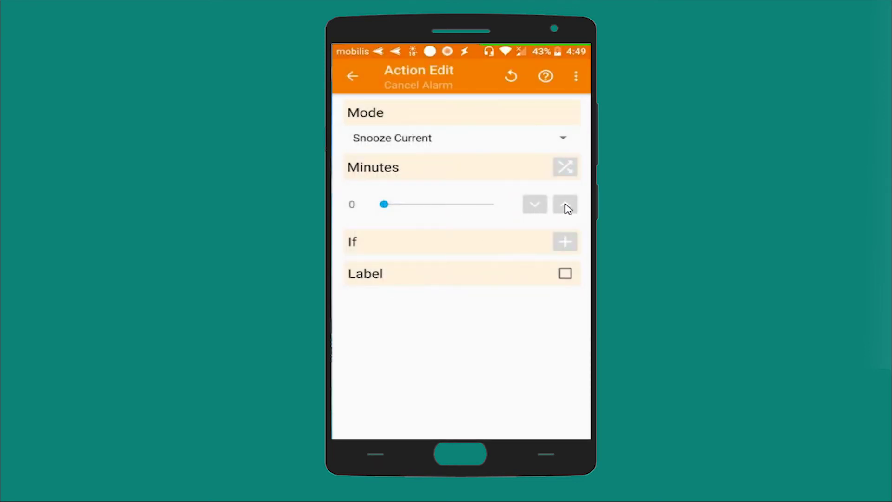
pyautogui.click(424, 205)
pyautogui.moveTo(421, 205); pyautogui.dragTo(397, 207)
pyautogui.click(565, 205)
pyautogui.click(566, 205)
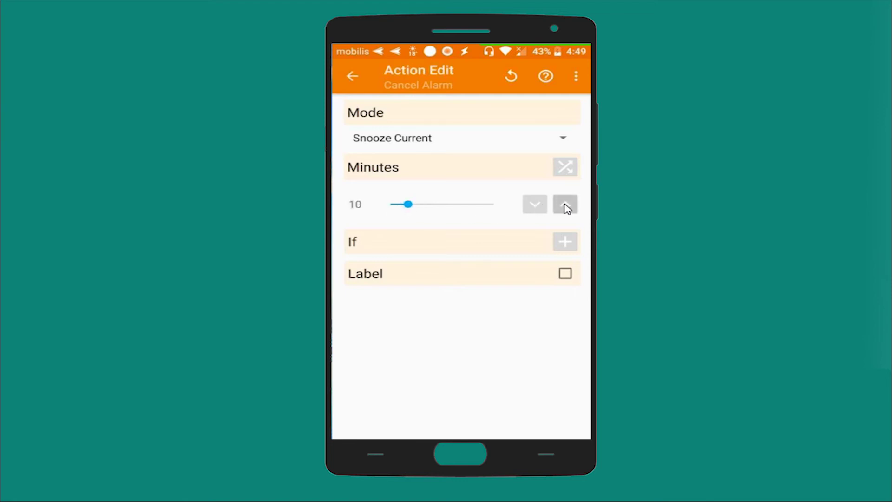
pyautogui.click(353, 74)
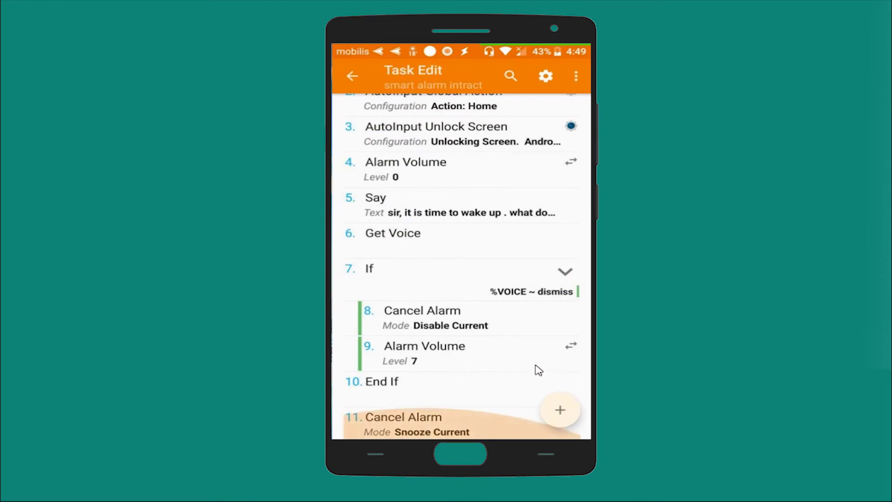
# Add an Audio > Alarm Volume action at level 7 after it.
pyautogui.click(560, 411)
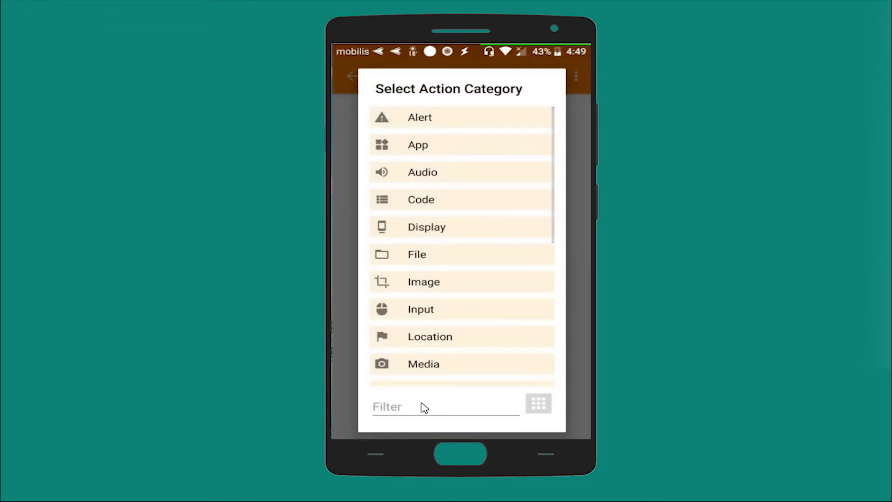
pyautogui.click(441, 177)
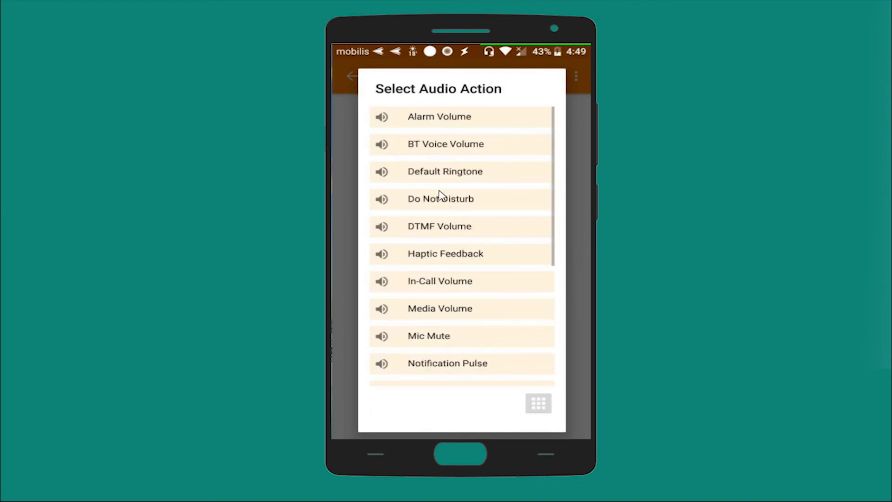
pyautogui.click(431, 119)
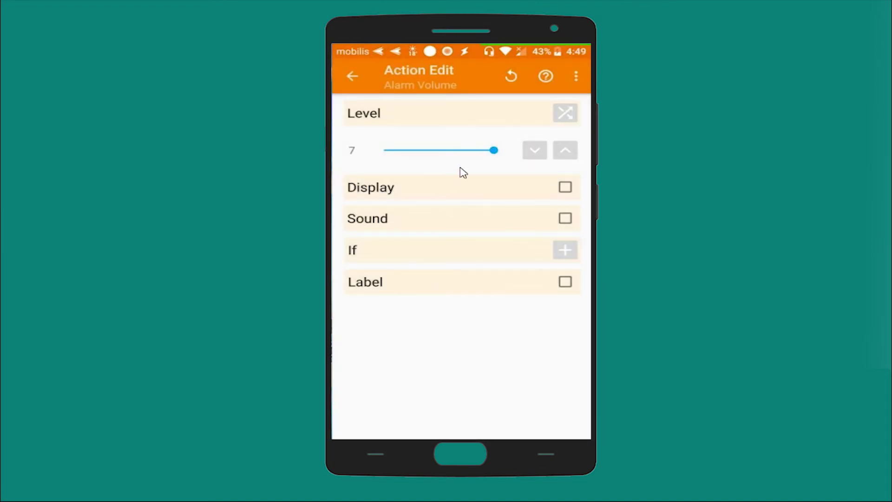
pyautogui.click(351, 78)
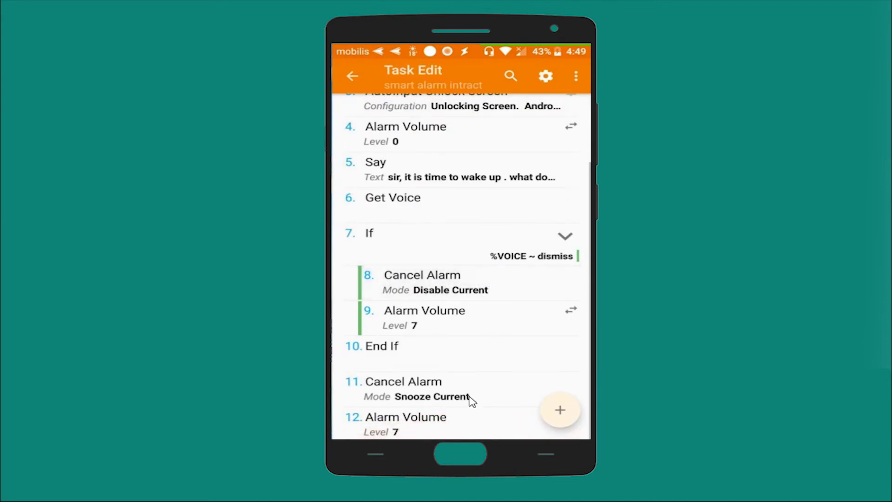
# Add a Say action speaking 'alarm dismissed' on the Notification stream, moved into the dismiss If block.
pyautogui.click(554, 415)
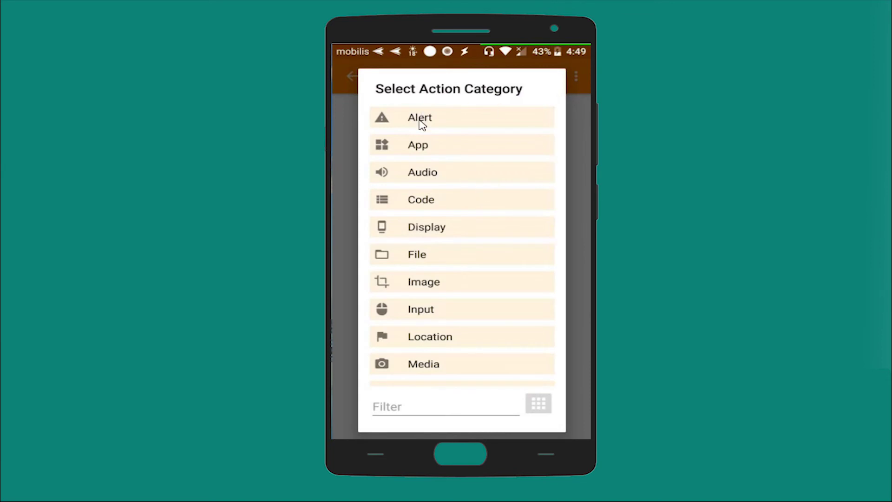
pyautogui.click(424, 122)
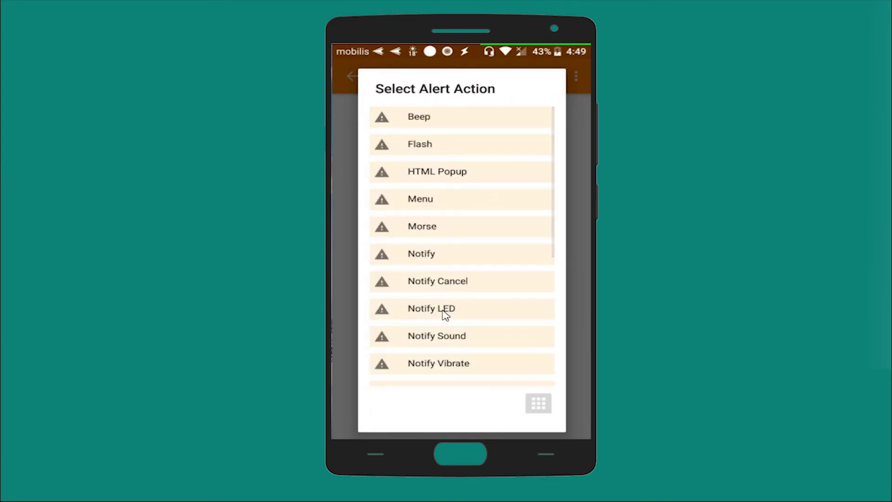
pyautogui.scroll(-5, 445, 316)
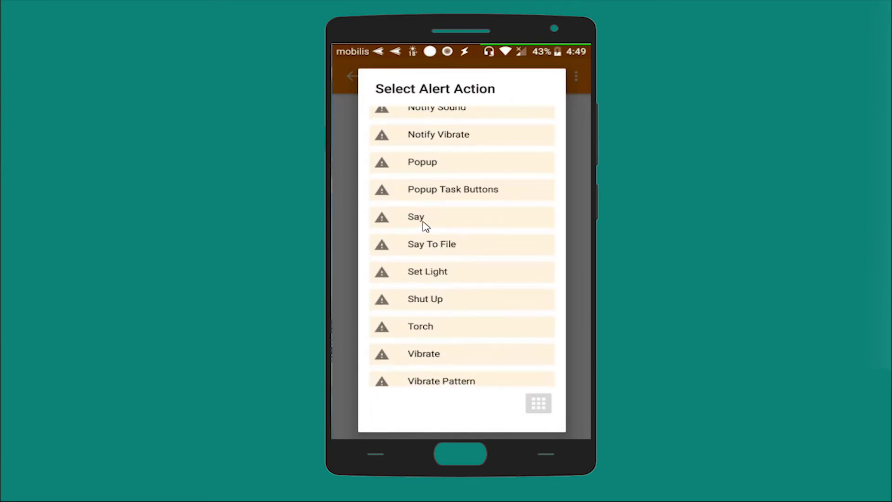
pyautogui.click(424, 222)
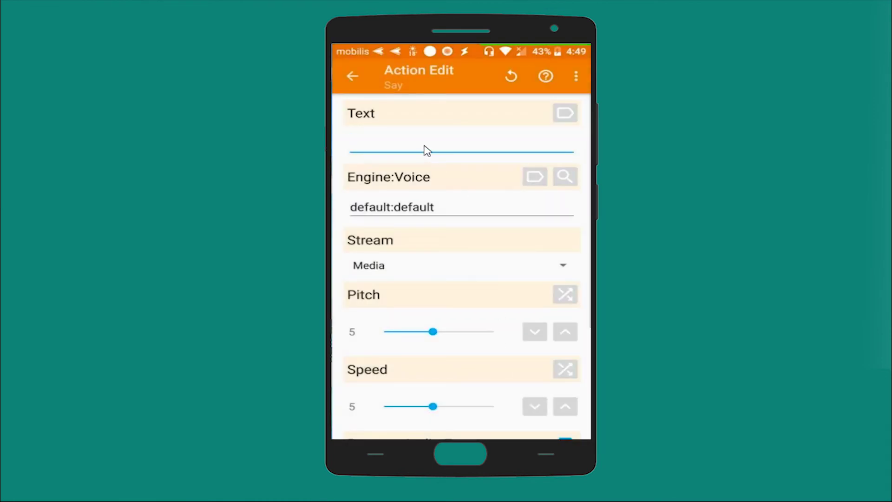
pyautogui.write('ala')
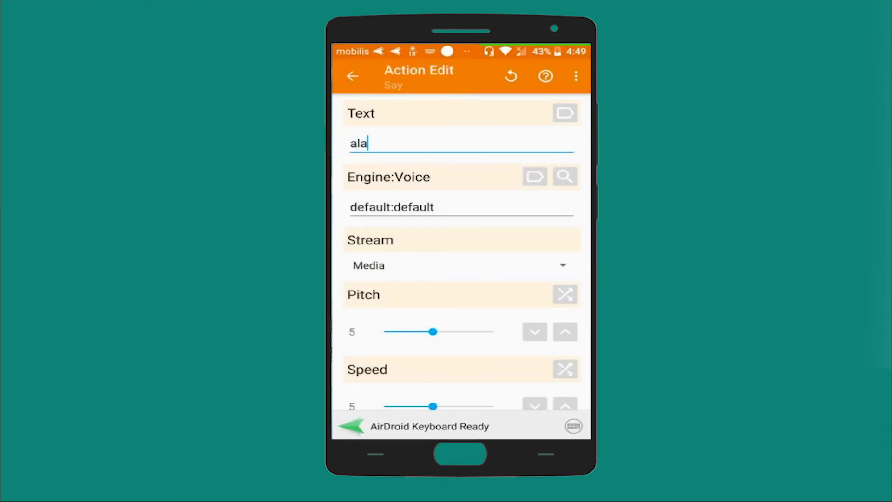
pyautogui.write('rm dismi')
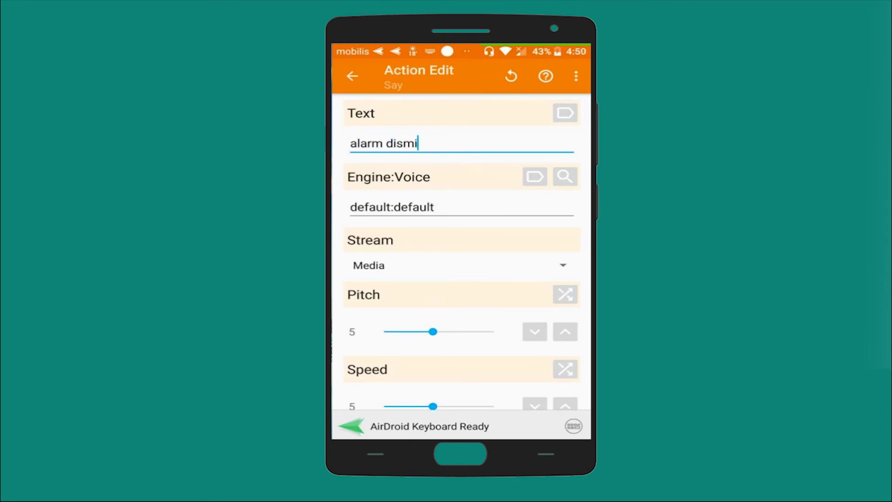
pyautogui.write('ssed')
pyautogui.click(401, 274)
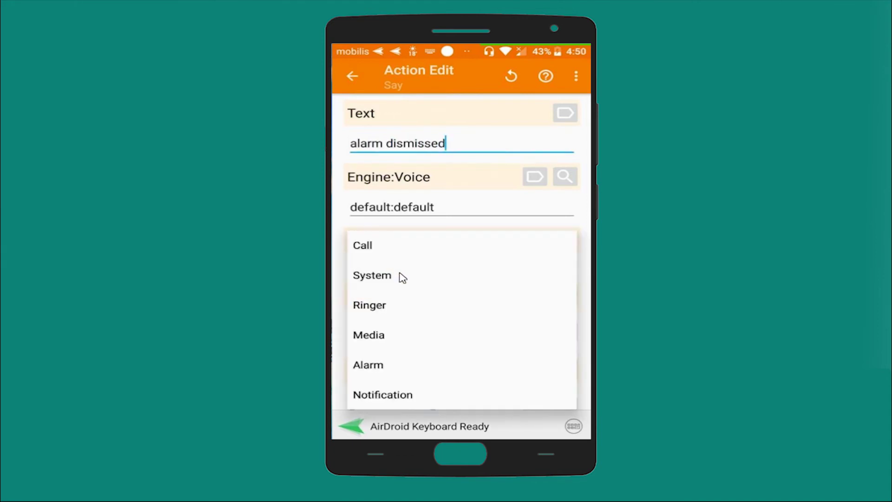
pyautogui.click(396, 398)
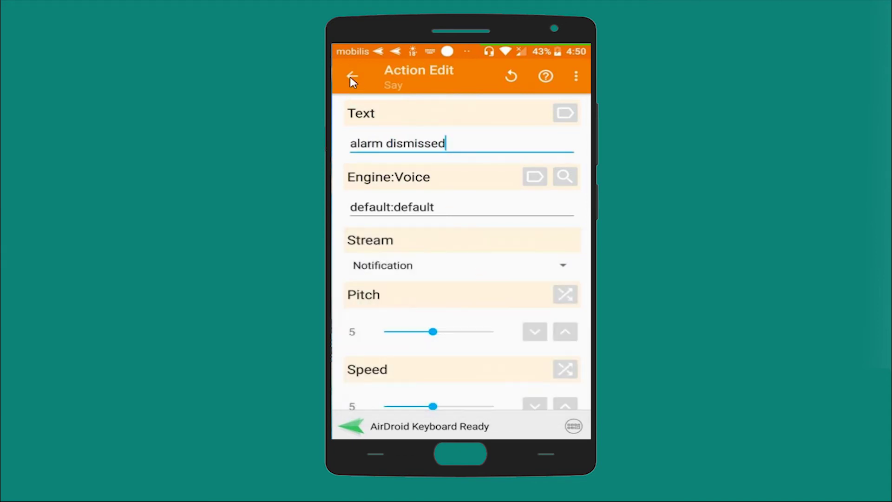
pyautogui.press('Escape')
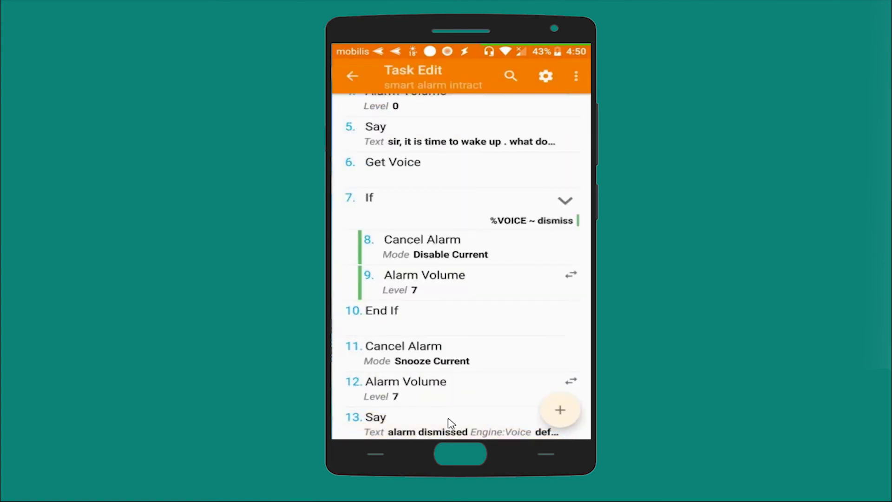
pyautogui.moveTo(449, 423); pyautogui.dragTo(437, 326)
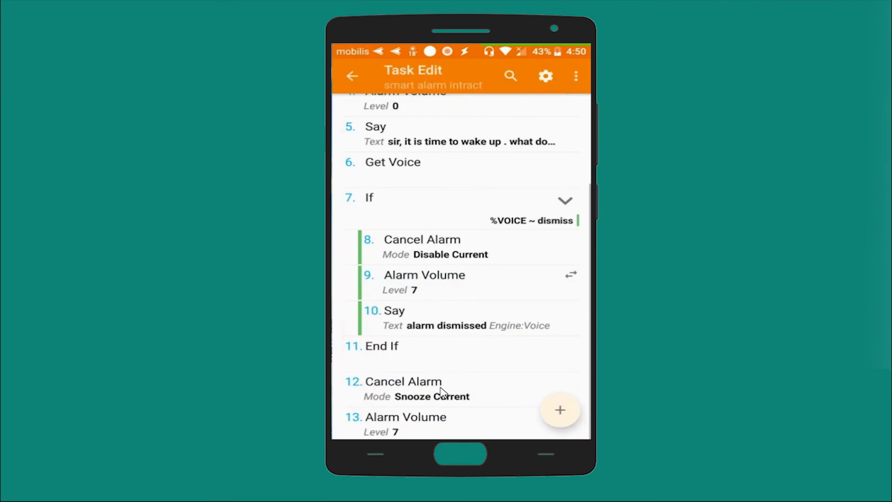
# Add a final Say action speaking 'alarm snozed for 10 minutes' on the Notification stream.
pyautogui.click(555, 413)
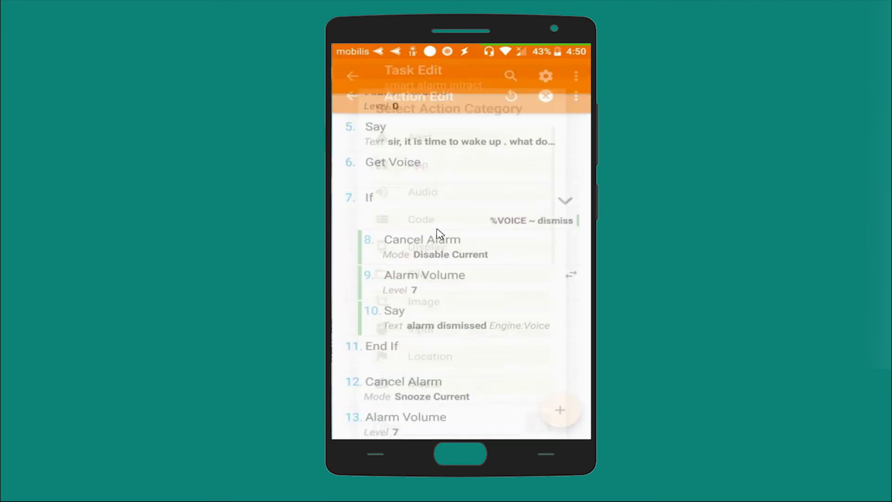
pyautogui.click(432, 122)
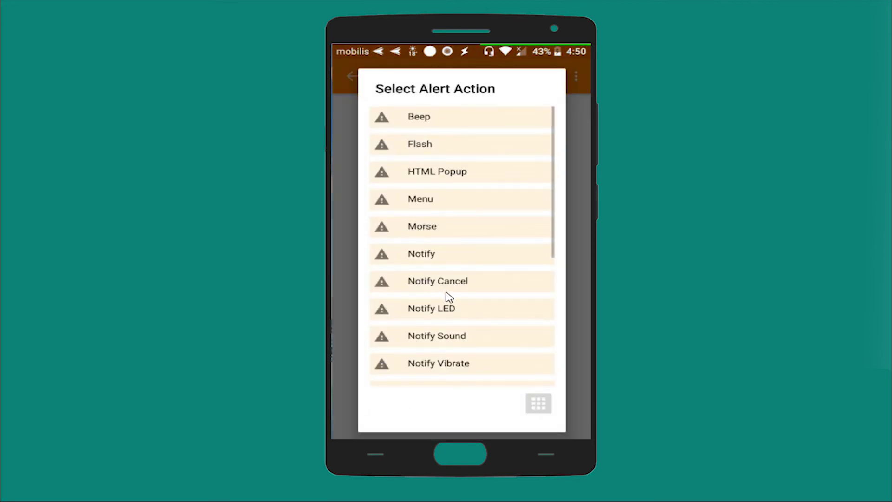
pyautogui.scroll(-5, 437, 320)
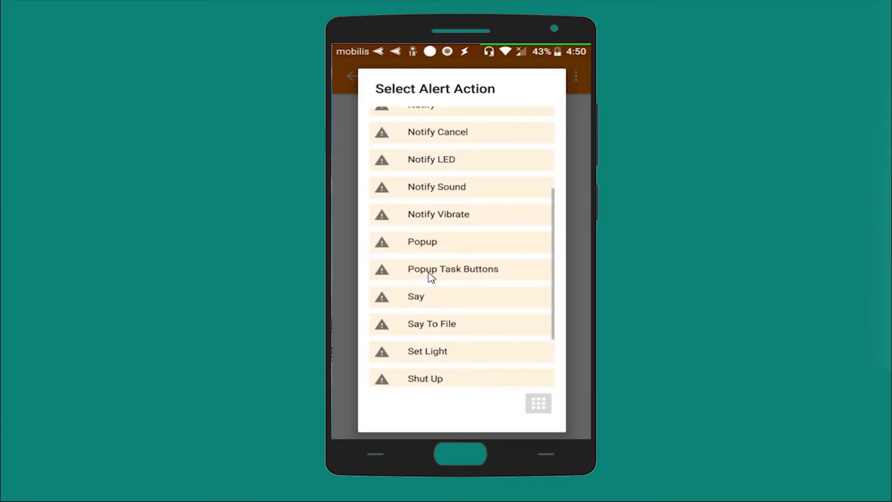
pyautogui.click(421, 216)
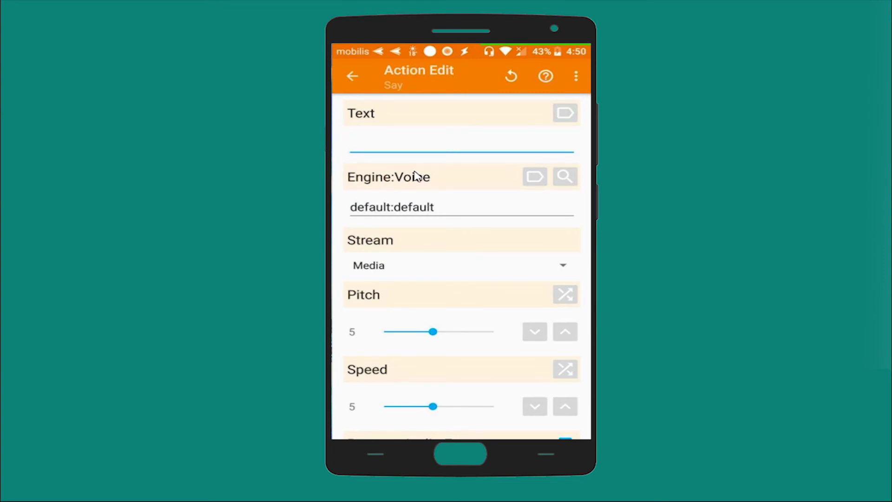
pyautogui.click(428, 146)
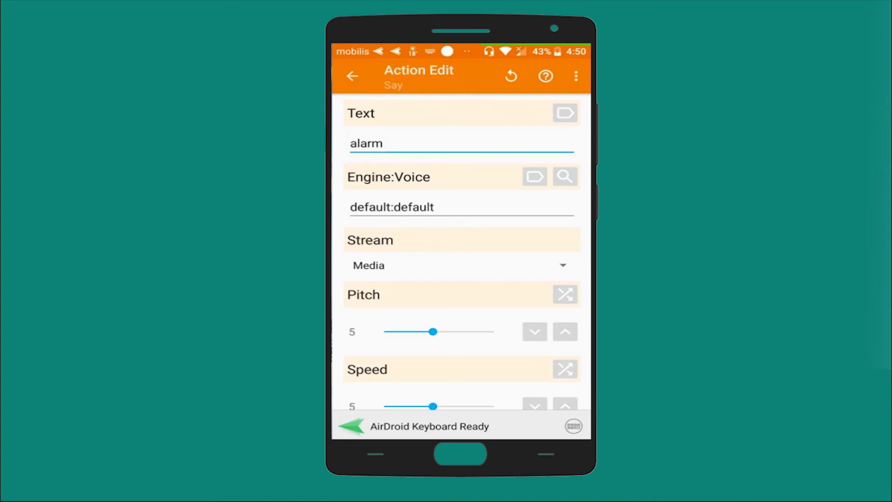
pyautogui.write('alarm sno')
pyautogui.write('zeed')
pyautogui.press('BackSpace')
pyautogui.press('BackSpace')
pyautogui.press('BackSpace')
pyautogui.write('d for 10')
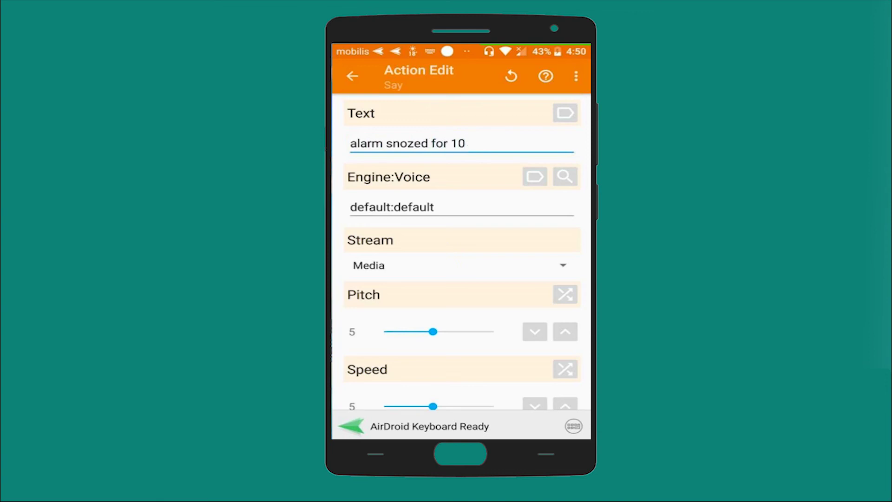
pyautogui.write('minutes')
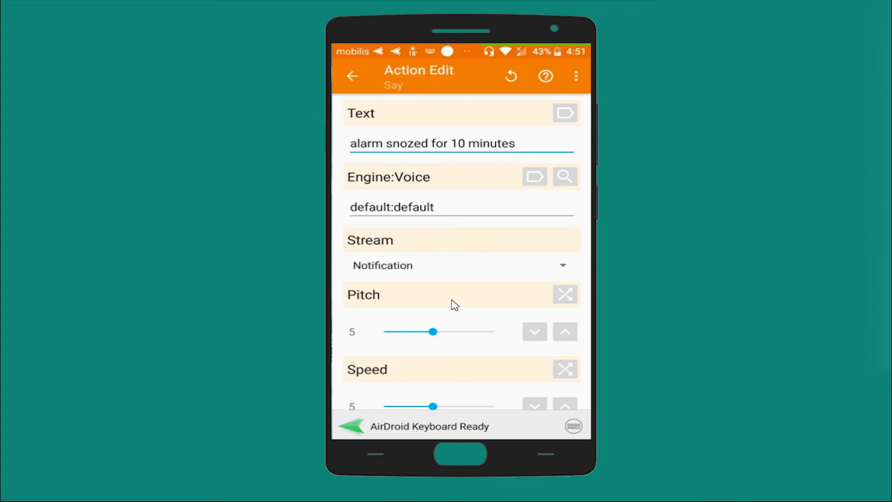
pyautogui.click(352, 77)
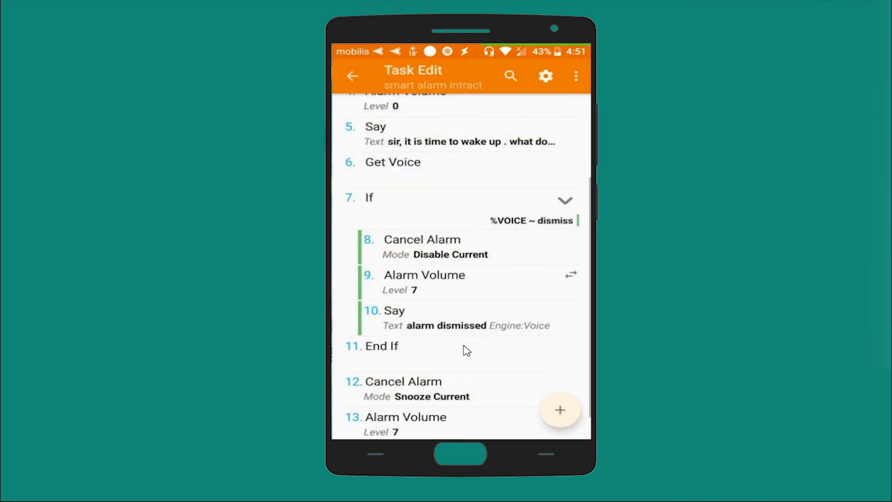
pyautogui.scroll(-1, 464, 348)
pyautogui.scroll(5, 468, 345)
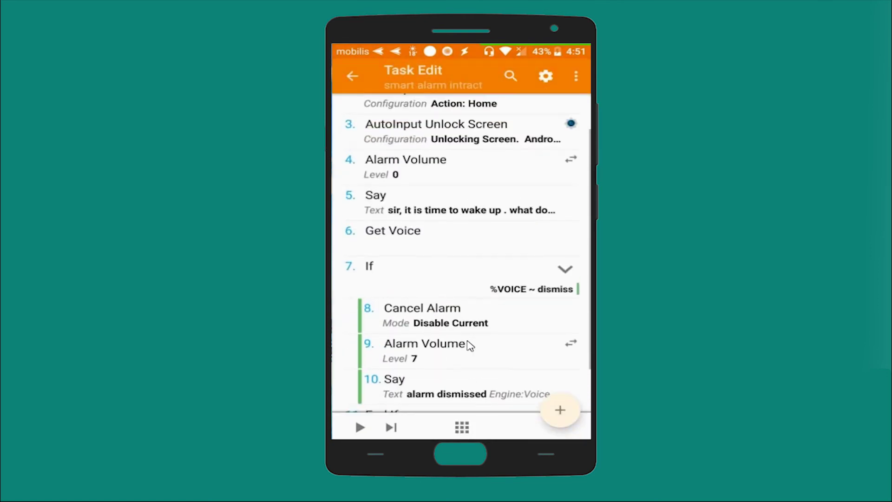
pyautogui.scroll(-4, 468, 345)
pyautogui.scroll(-1, 469, 350)
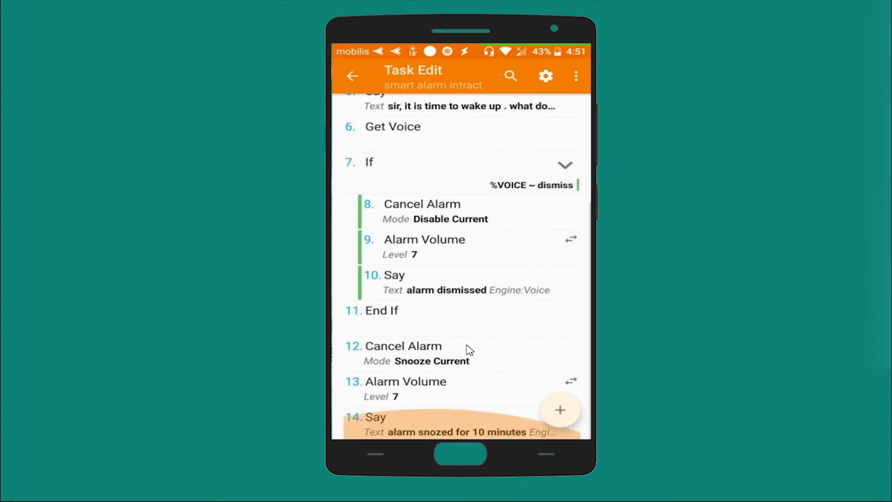
pyautogui.scroll(3, 469, 350)
pyautogui.scroll(2, 464, 348)
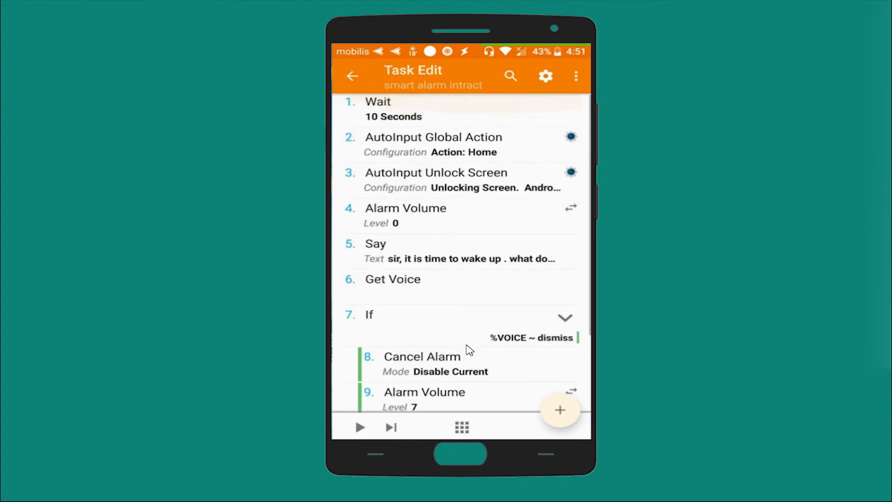